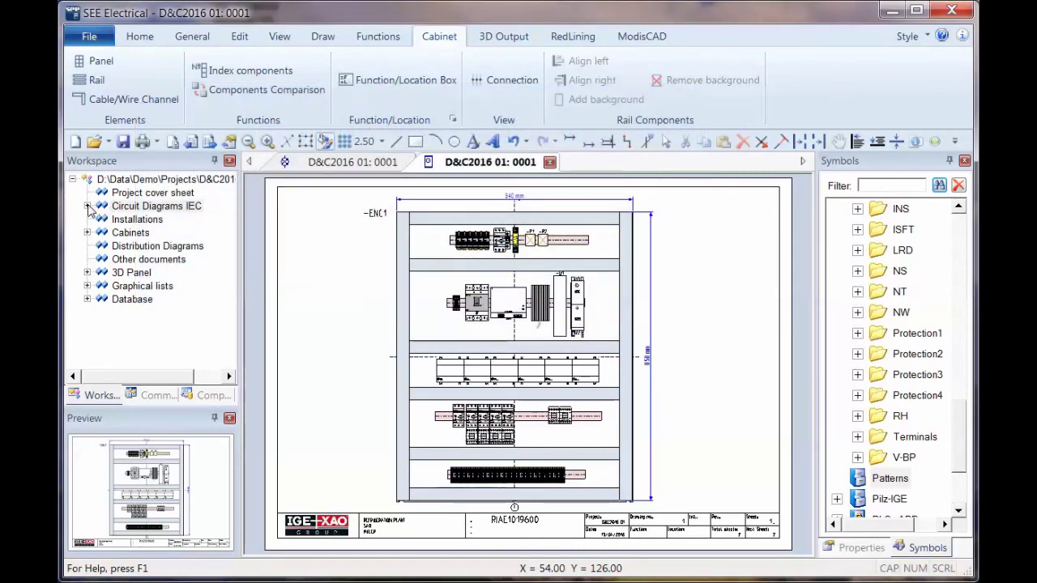
Step: Open the INCOMING POWER & SUPPLY schematic page under Circuit Diagrams IEC
double_click(160, 206)
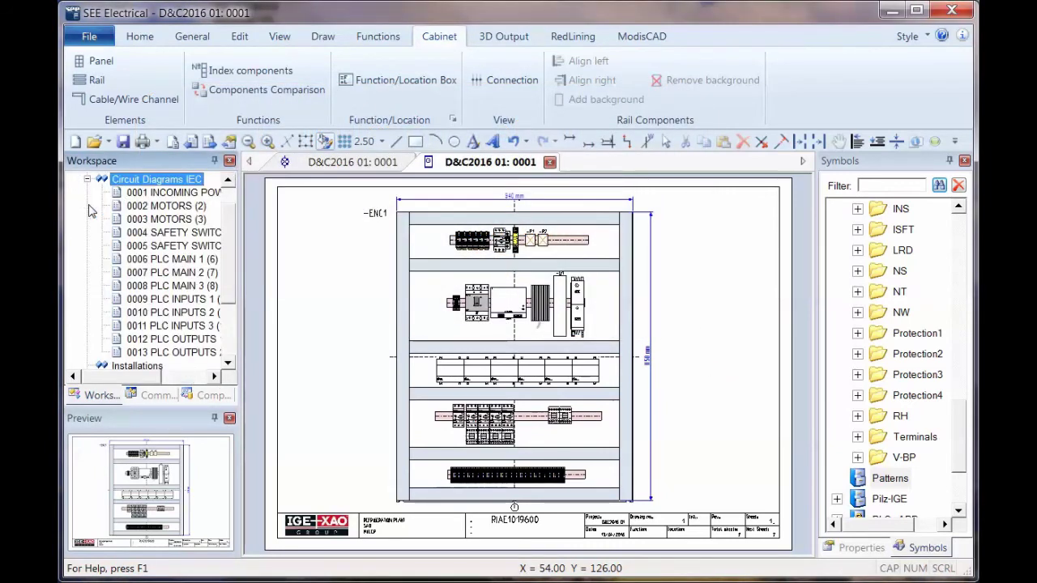
double_click(172, 196)
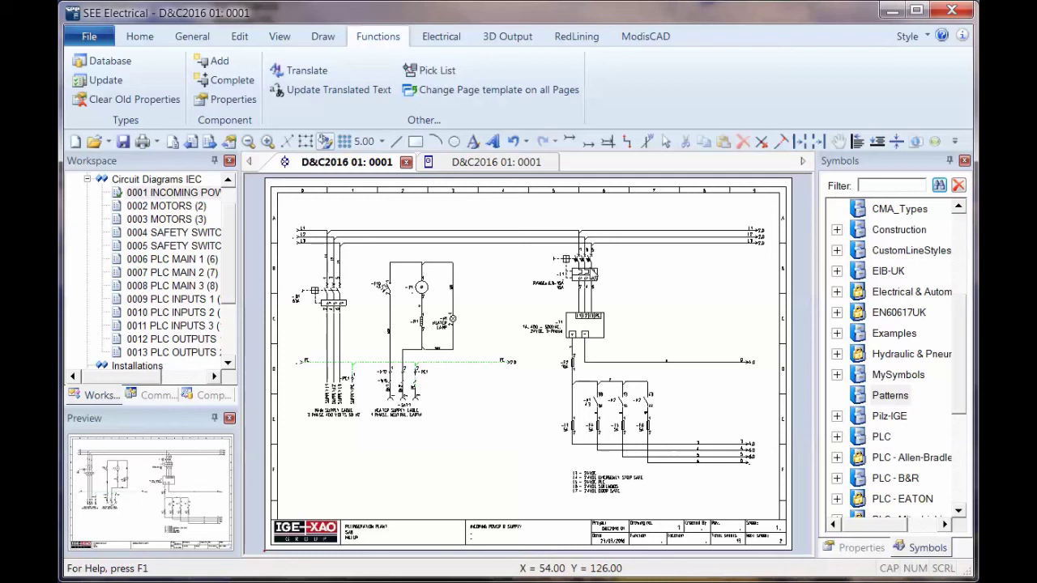
scroll(587, 284, up, 3)
scroll(524, 366, up, 1)
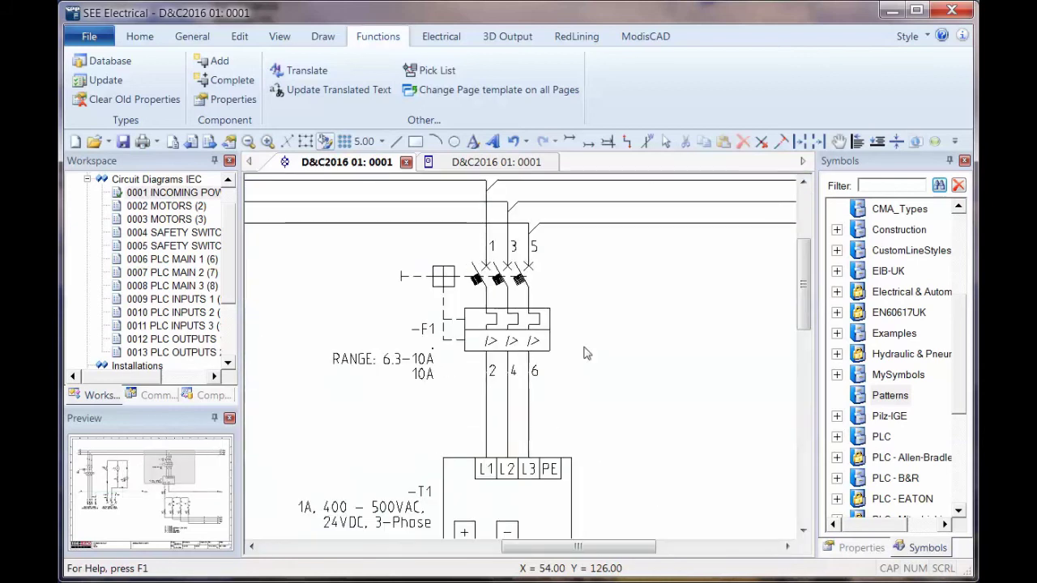
Step: Verify in the equipment database that F1's type PKZM0-10 has power dissipation 6
double_click(511, 332)
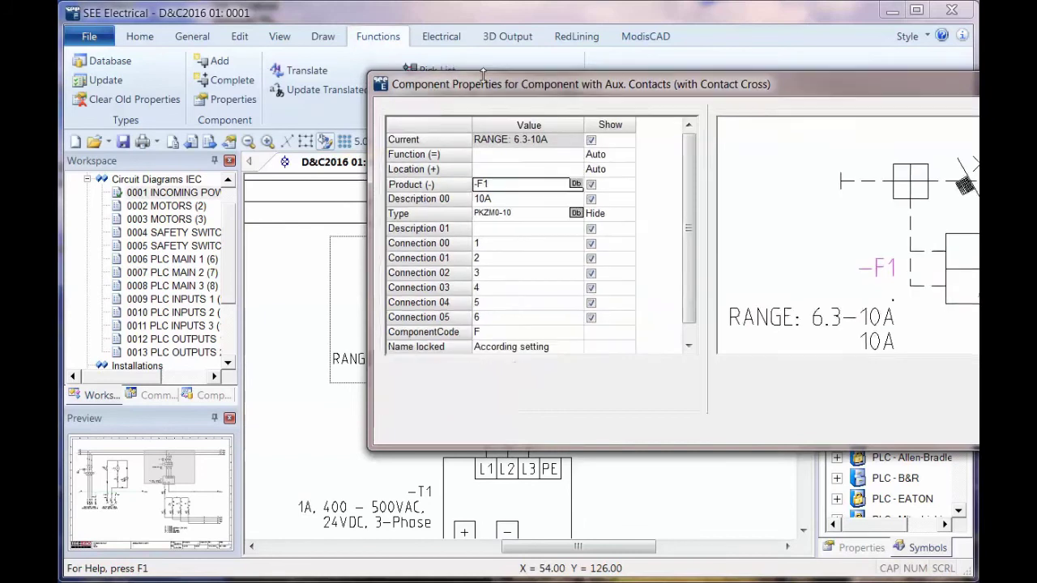
drag(660, 89, 494, 79)
click(409, 208)
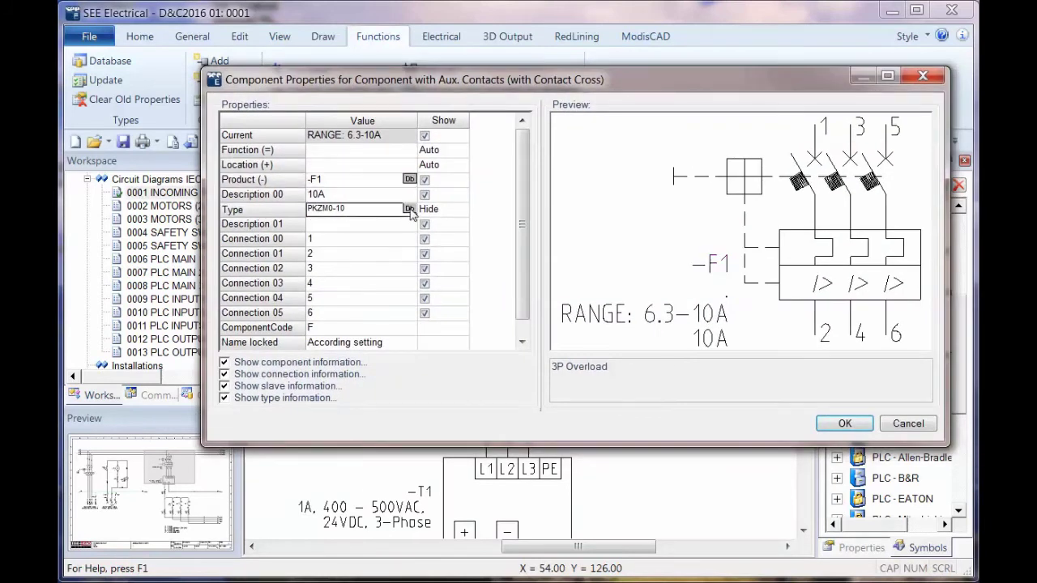
drag(579, 27, 523, 31)
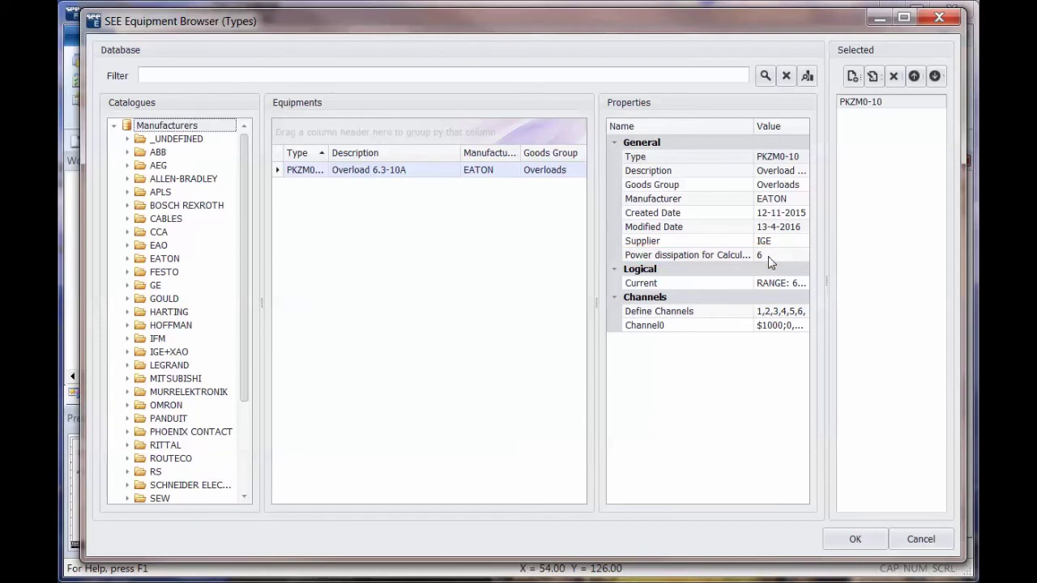
click(768, 256)
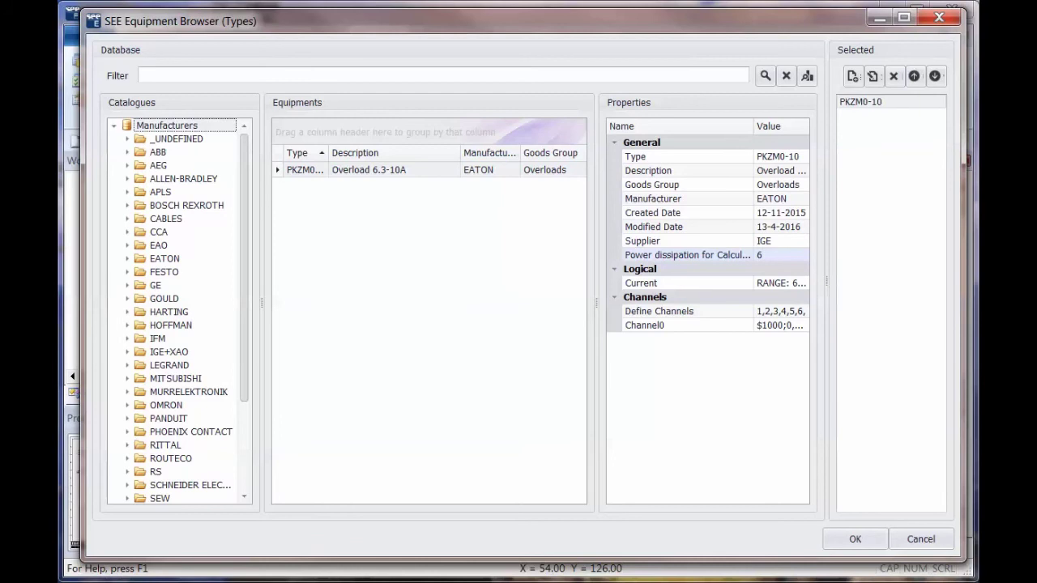
click(941, 18)
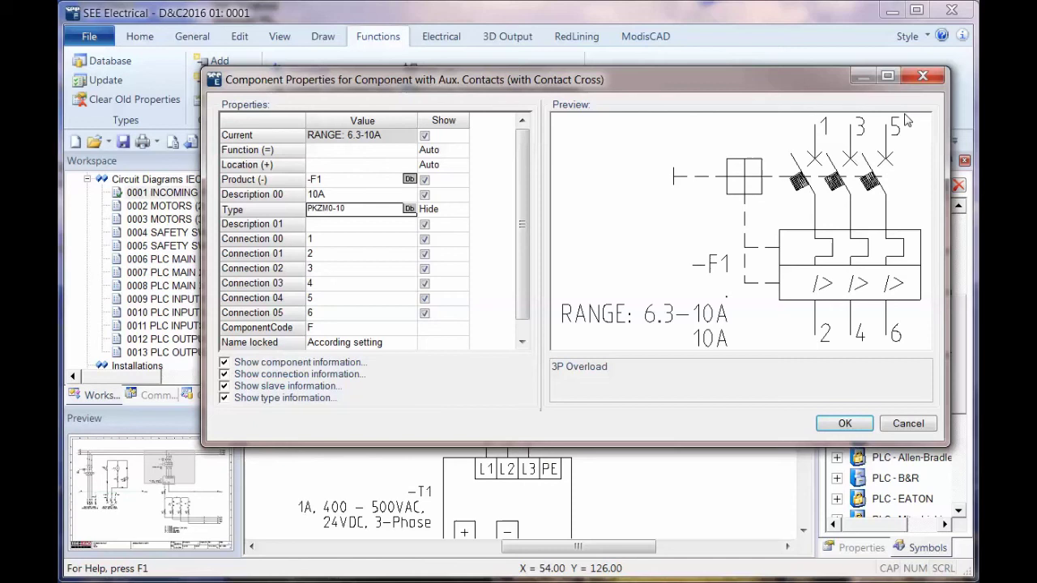
click(845, 424)
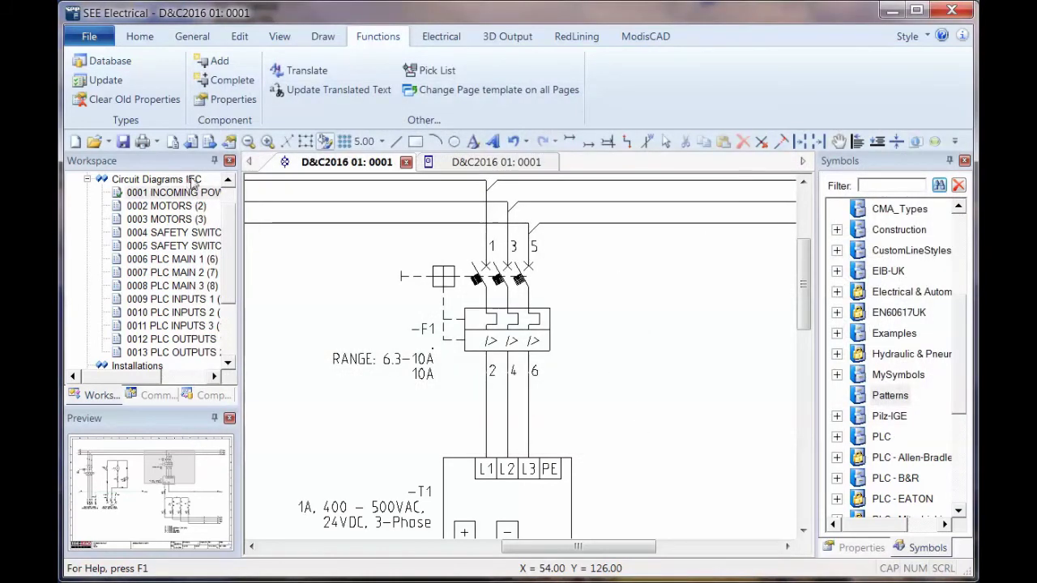
Step: Add a new circuit diagram page 0014 described 'Therma Dissipation'
right_click(188, 180)
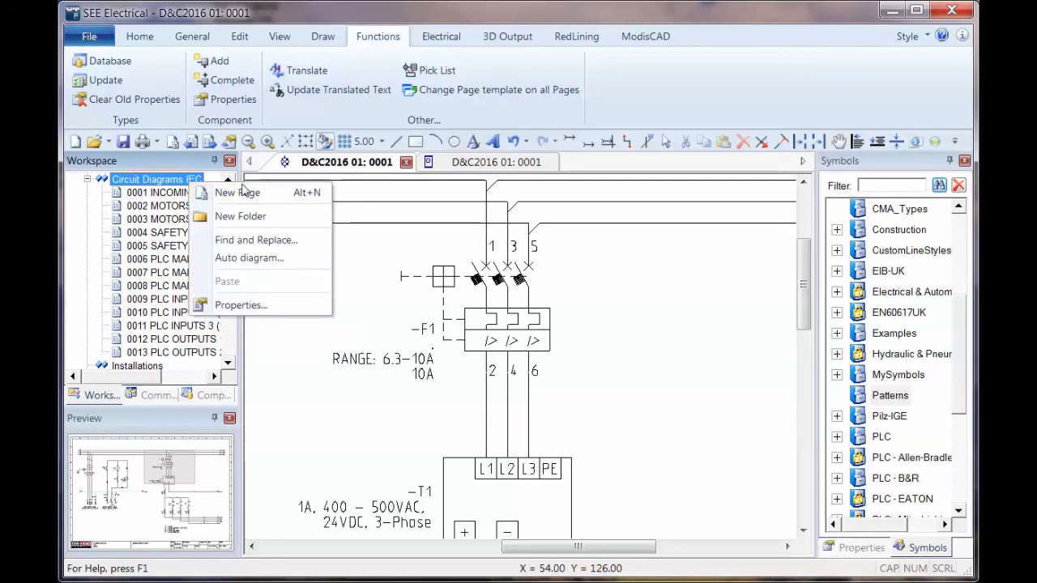
click(237, 193)
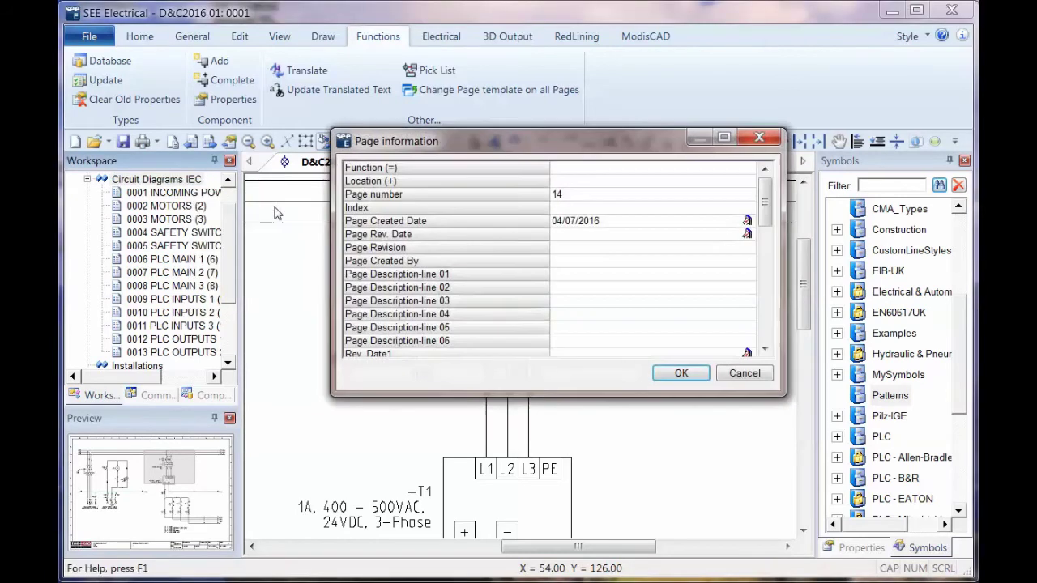
click(583, 276)
text(Th)
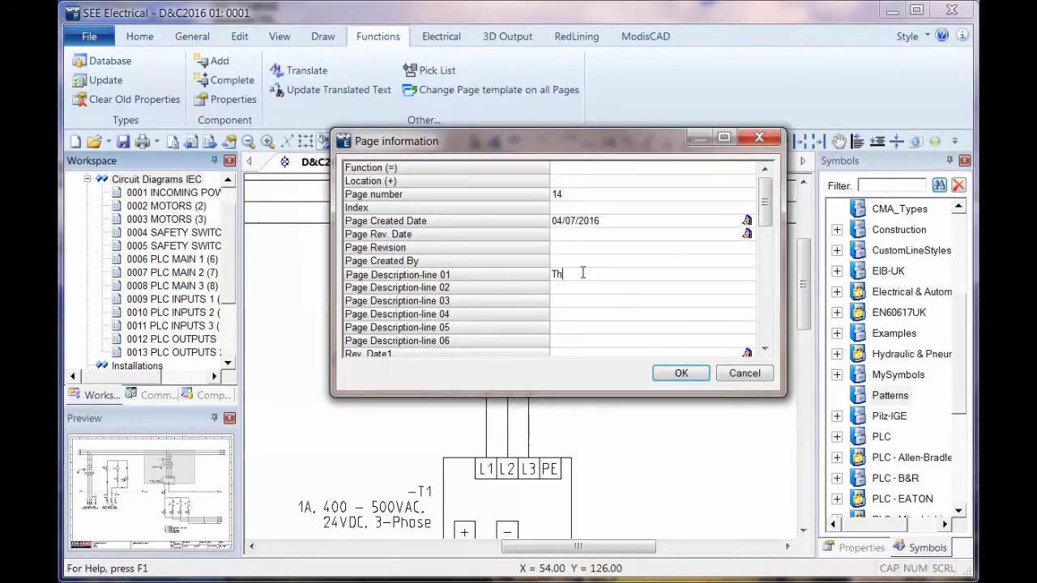
text(erma Dissipation)
key(Return)
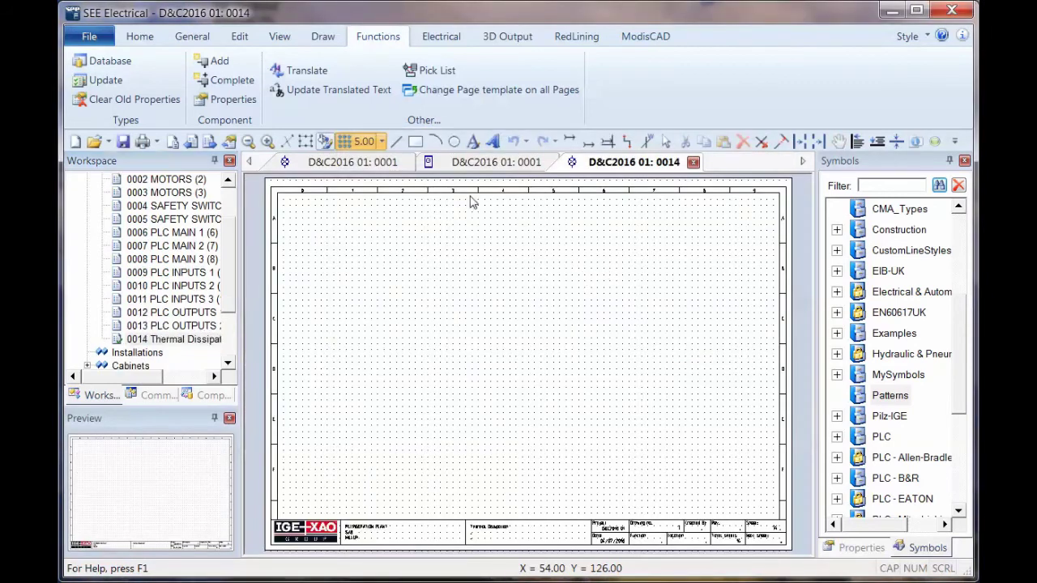
Step: Load the PanelThermalDissipation-with placing types page template onto the new page
click(109, 142)
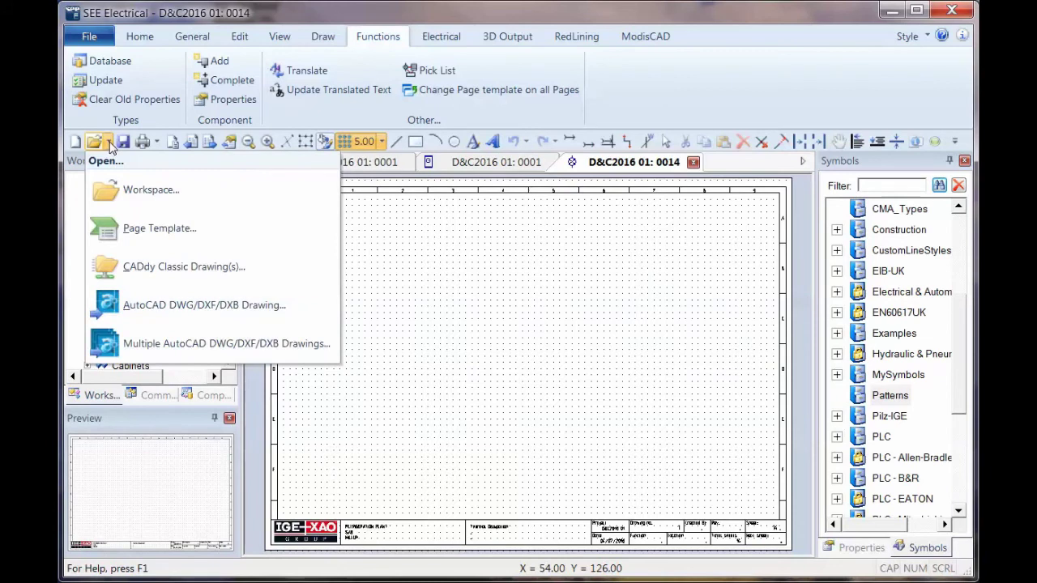
click(142, 230)
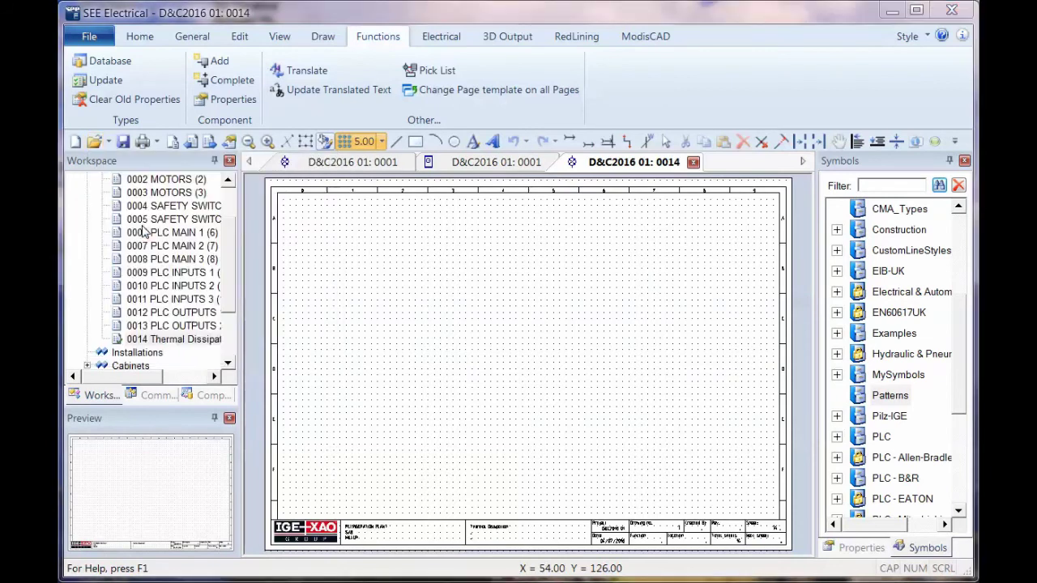
drag(813, 66, 791, 13)
drag(913, 114, 913, 474)
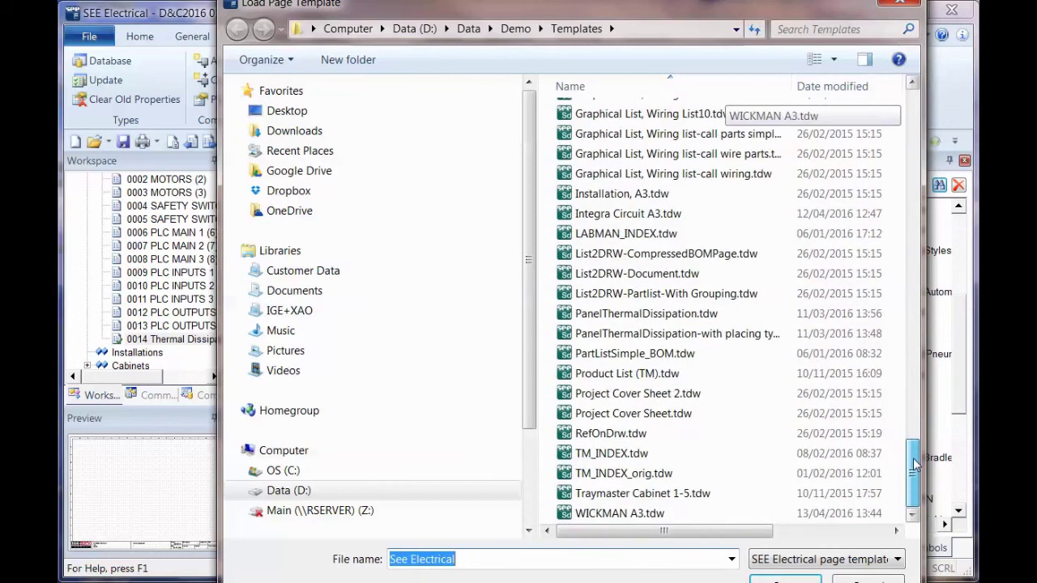
double_click(673, 334)
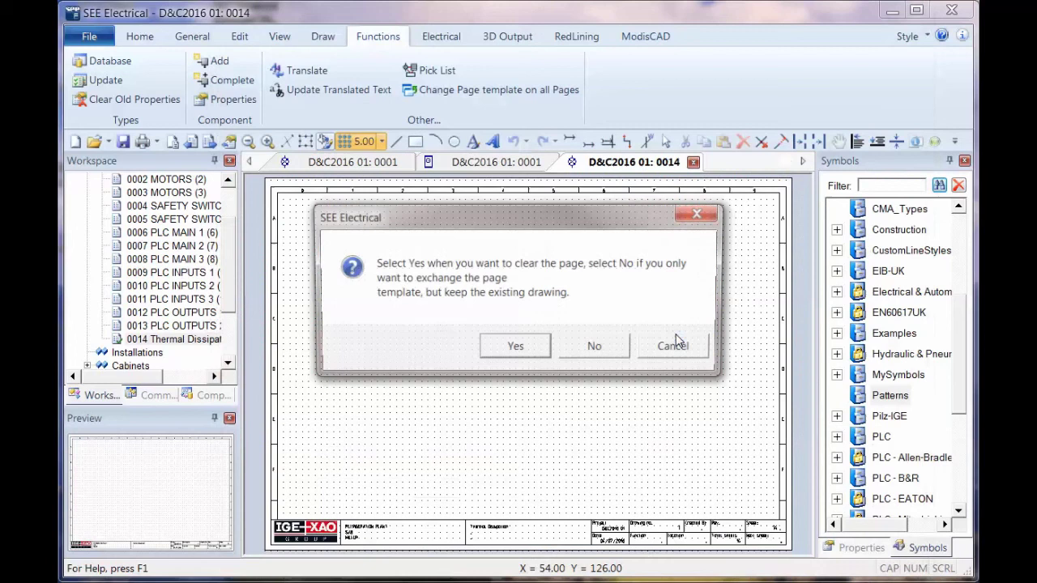
Step: Clear the page to apply the template and look over the new calculation sheet
click(535, 351)
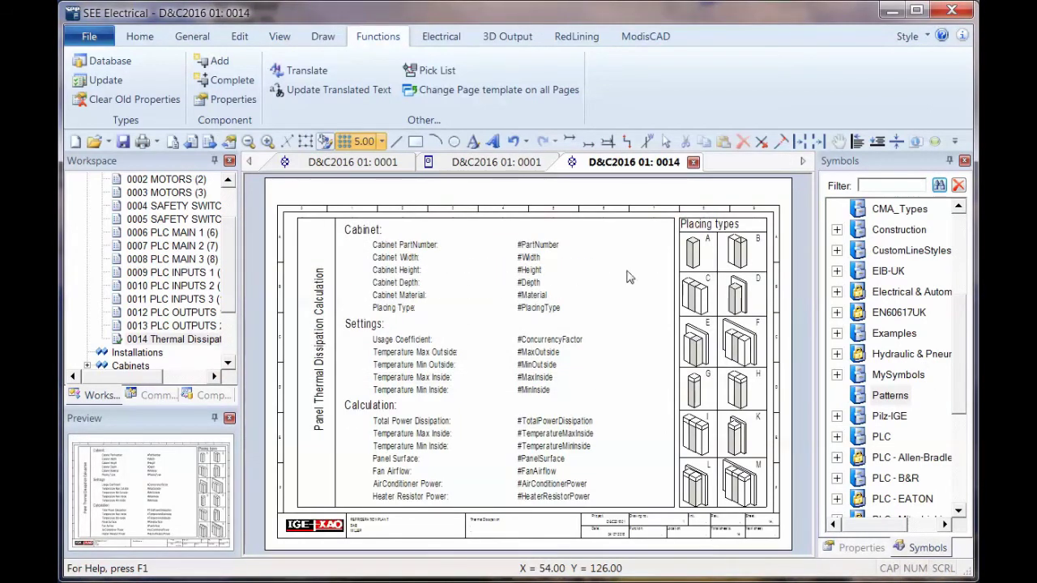
scroll(731, 298, up, 3)
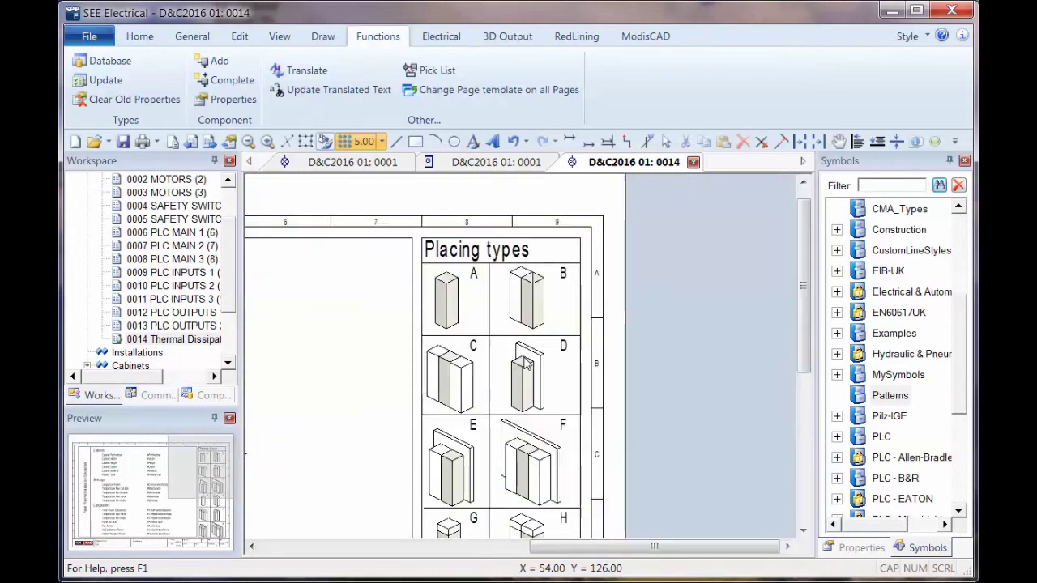
mouse_move(569, 543)
mouse_down()
mouse_move(382, 559)
mouse_move(373, 569)
mouse_up()
scroll(467, 407, down, 3)
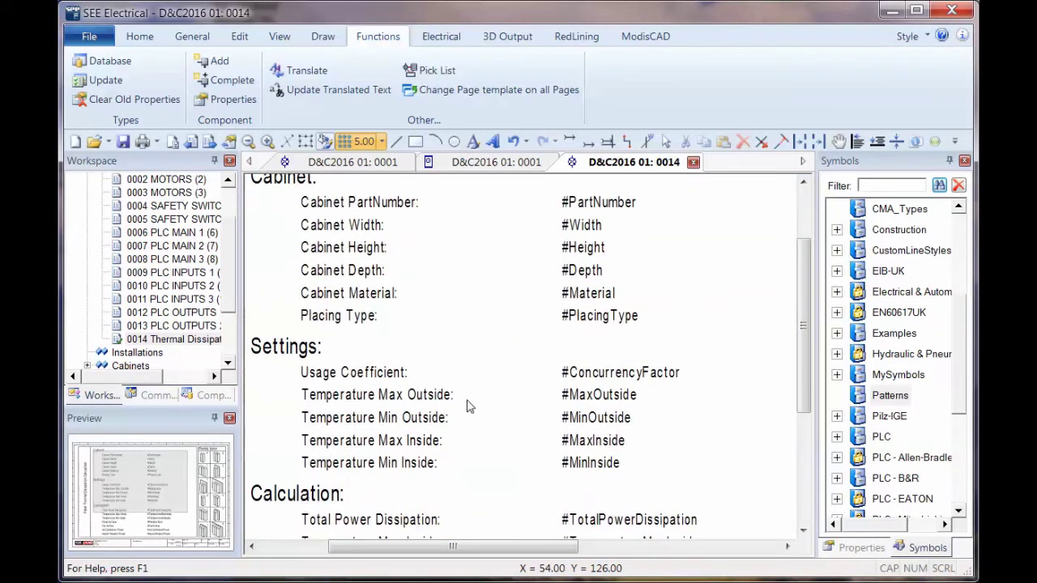
scroll(467, 407, down, 4)
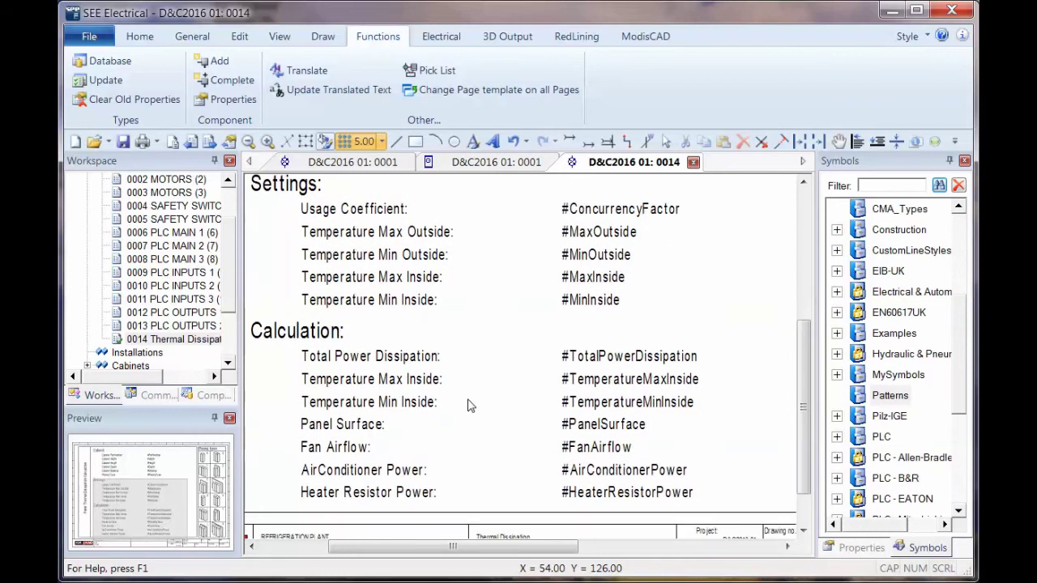
scroll(466, 406, down, 1)
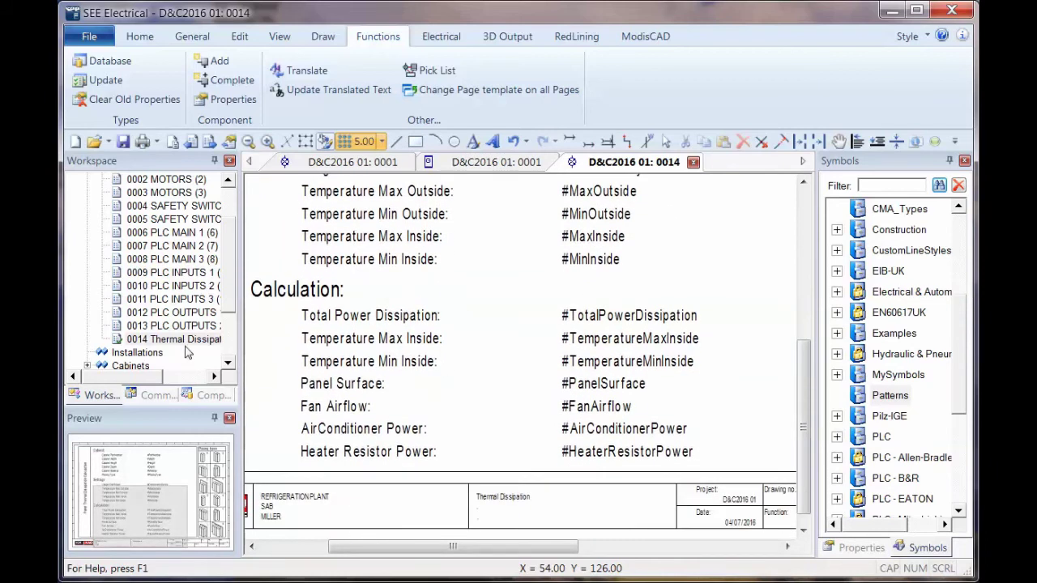
Step: Launch PanelThermalDissipation from the Module Cabinet Thermal Calculation commands
click(162, 398)
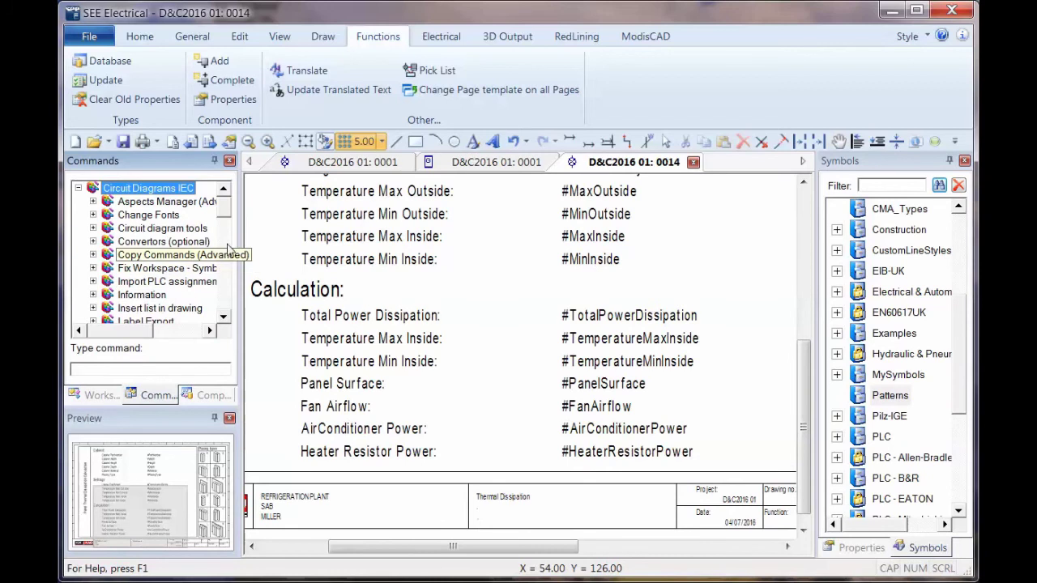
scroll(225, 279, down, 3)
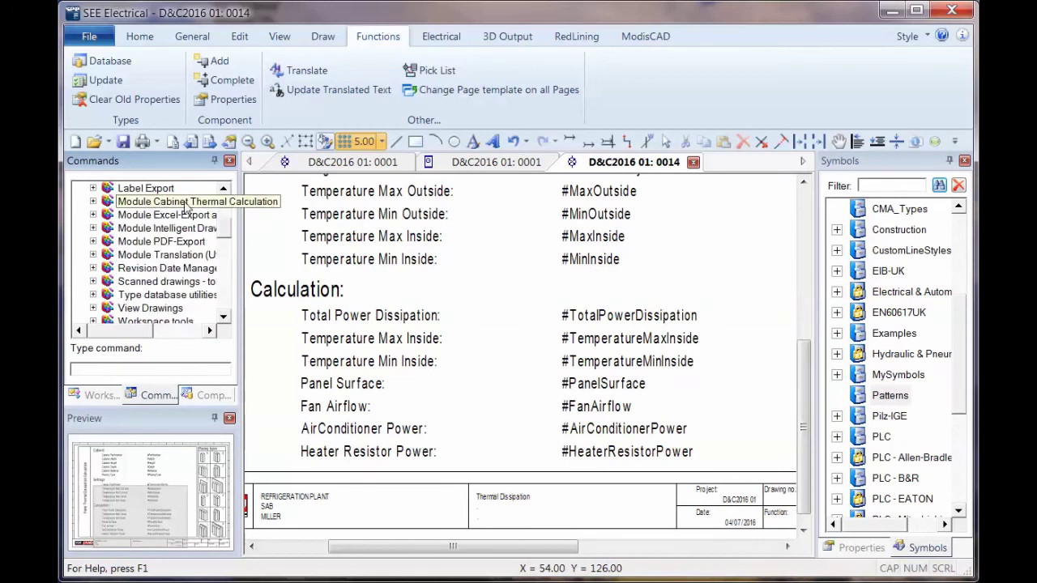
click(94, 203)
double_click(175, 217)
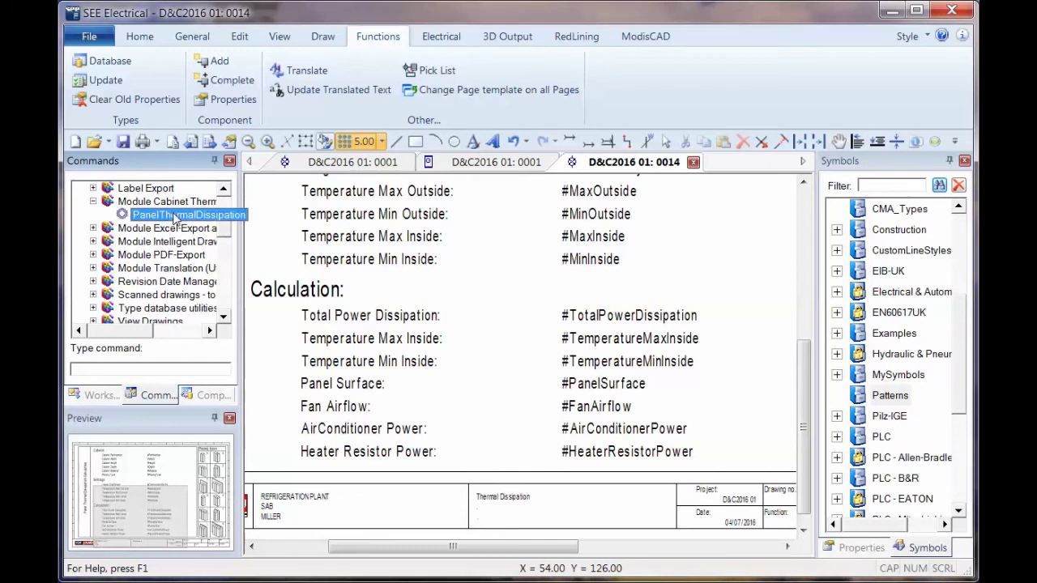
drag(325, 128, 277, 81)
Step: Delete UK Internal and add configuration 'Example IEC 60890' with description 'Validation IEC 61439'
click(467, 455)
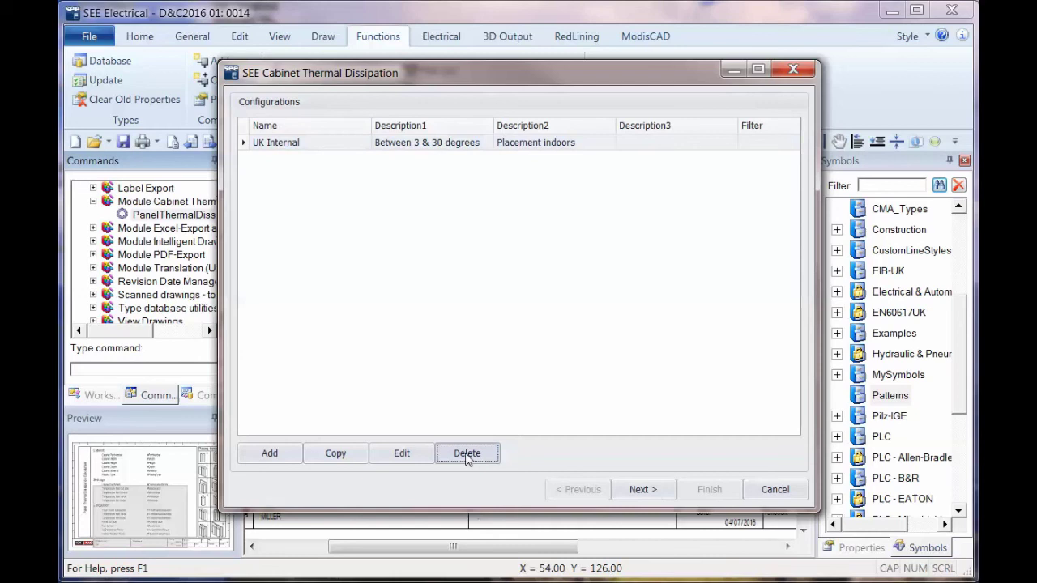
click(270, 454)
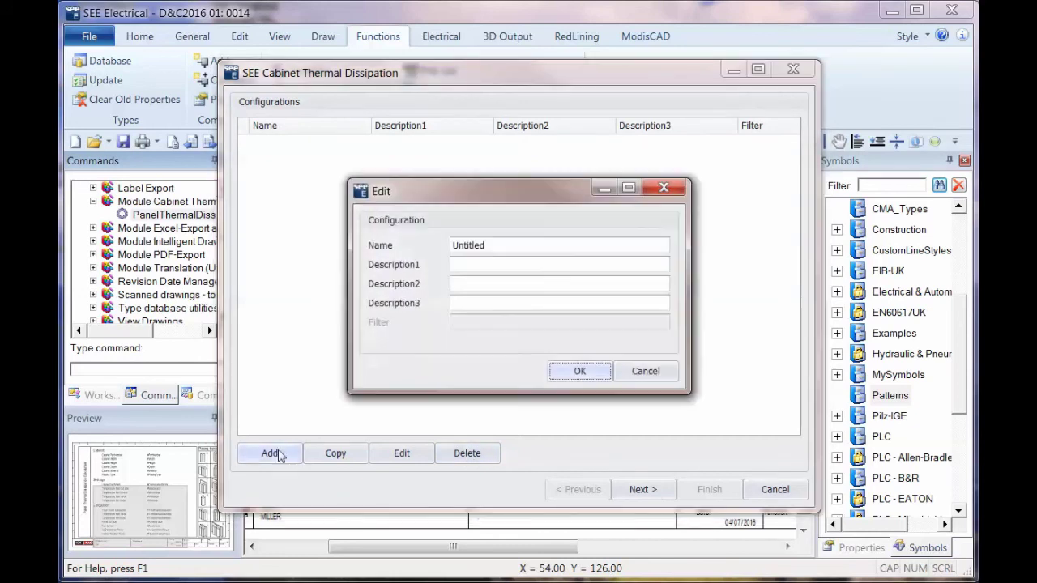
double_click(491, 246)
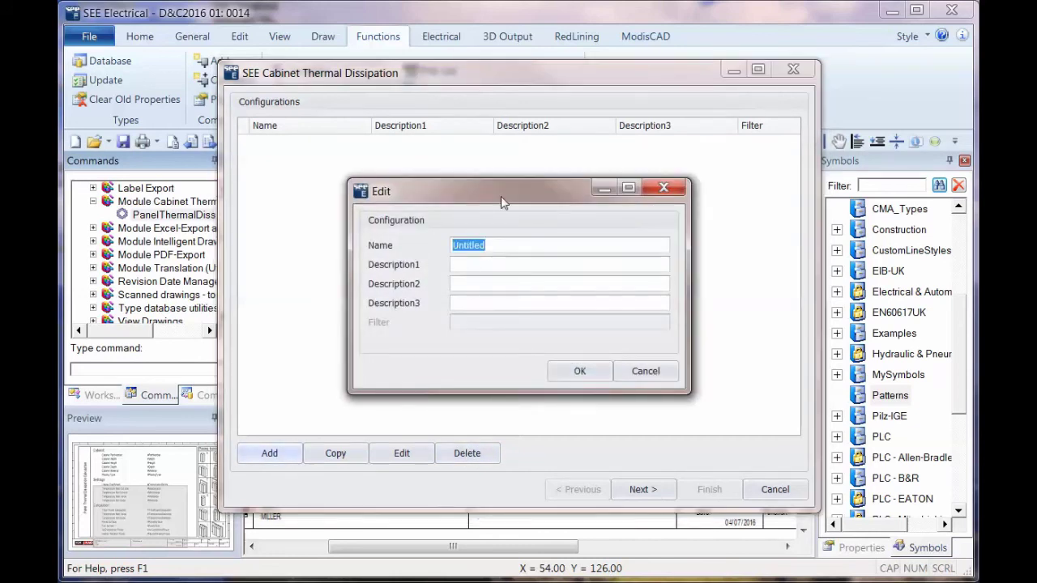
text(Exampl)
text(e IEC 60890)
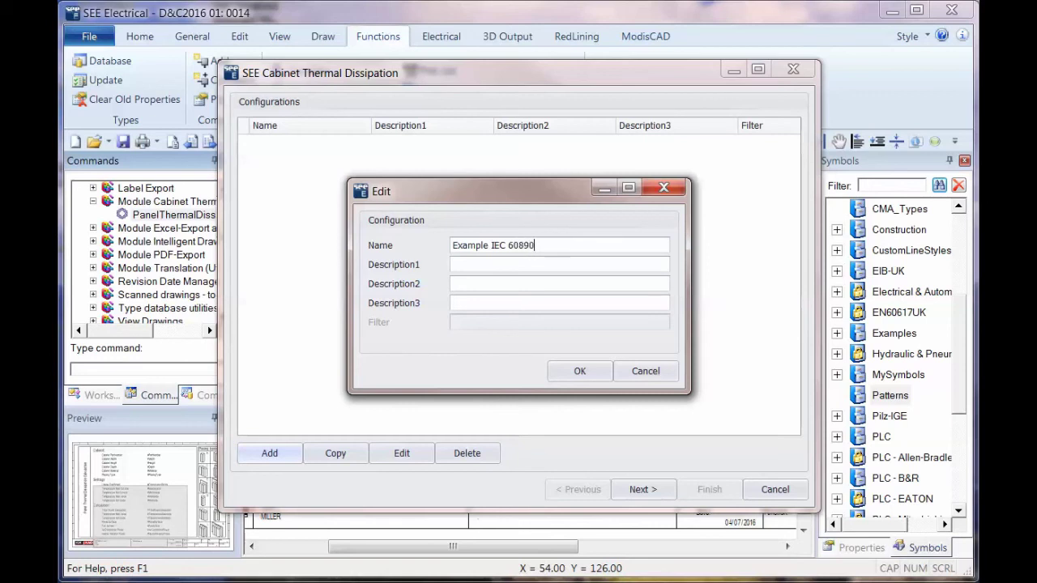
click(528, 263)
text(Validation IEC)
text(61439)
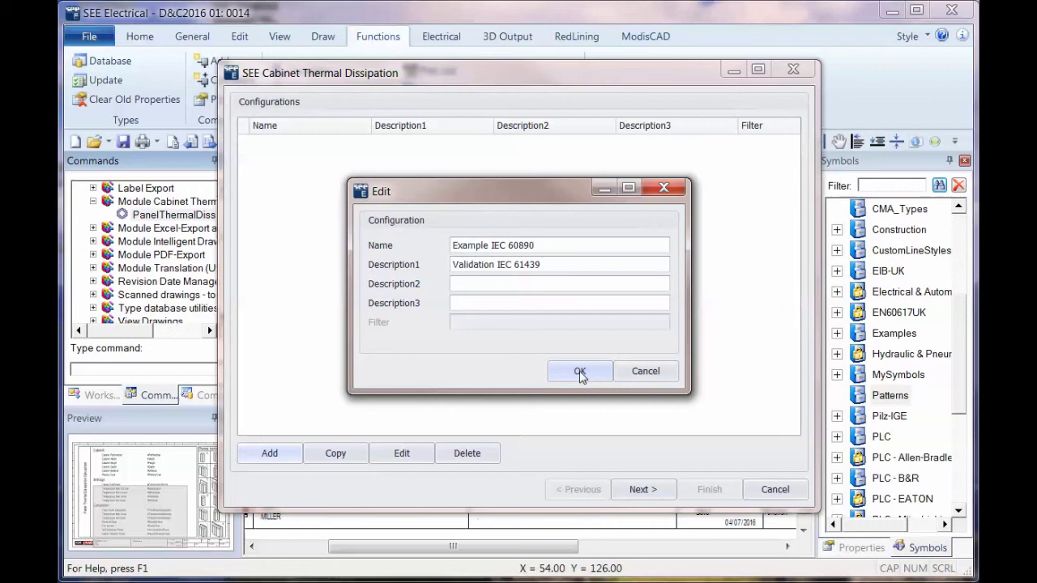
click(580, 372)
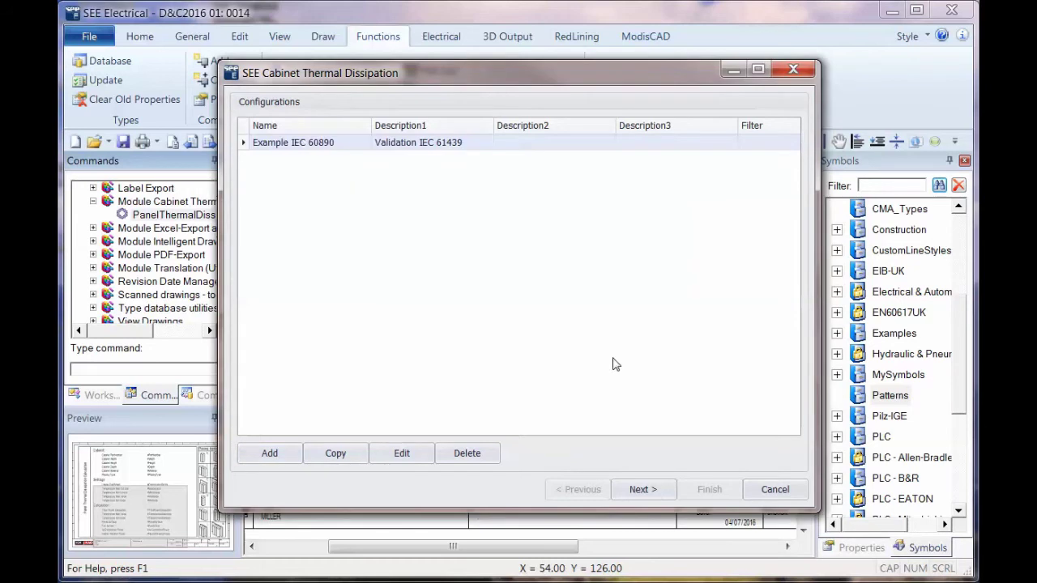
Step: Review each part's power consumption in the equipment list, then continue to the Panel page
click(643, 490)
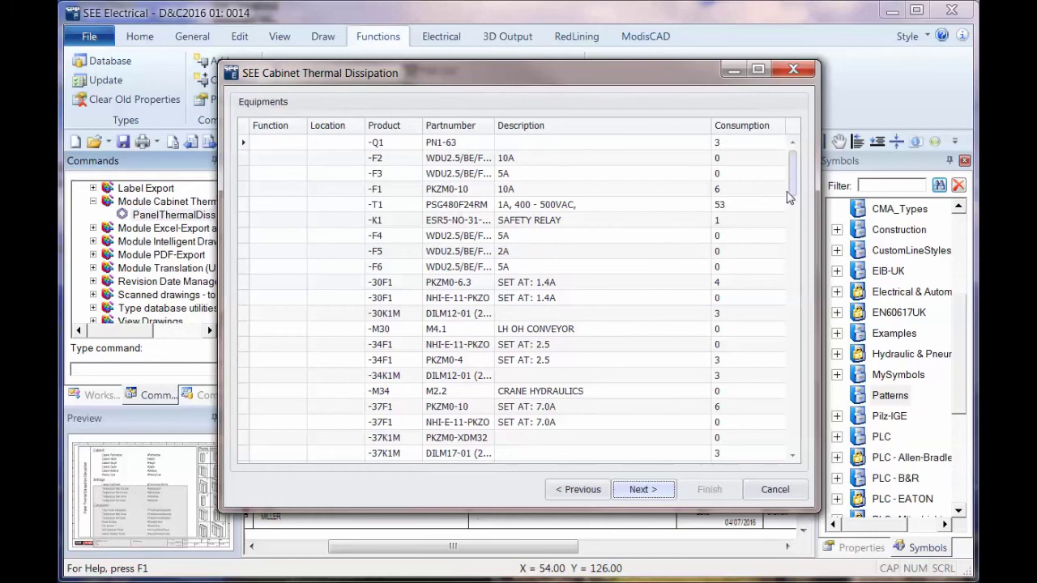
drag(799, 171, 805, 228)
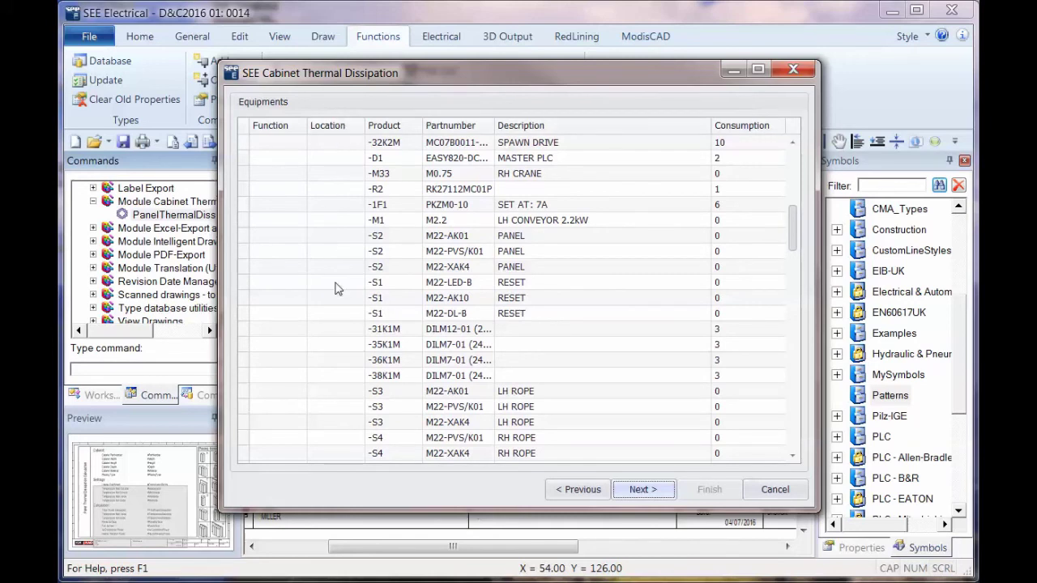
click(654, 495)
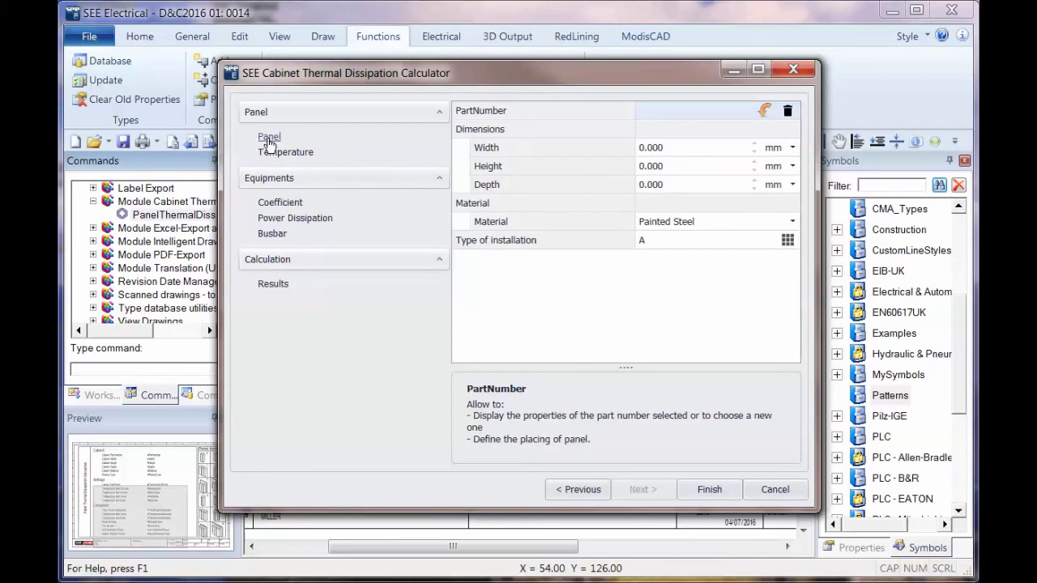
Step: Pick Rittal enclosure RIAE1019600 from the catalogue, filling in 1000 × 1200 × 300 mm
click(765, 111)
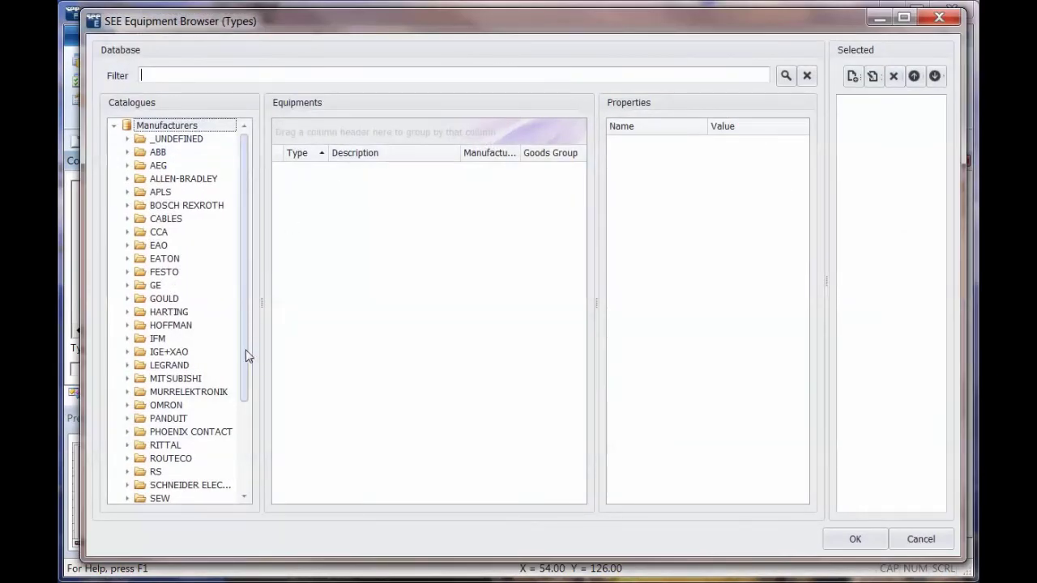
drag(247, 356, 260, 394)
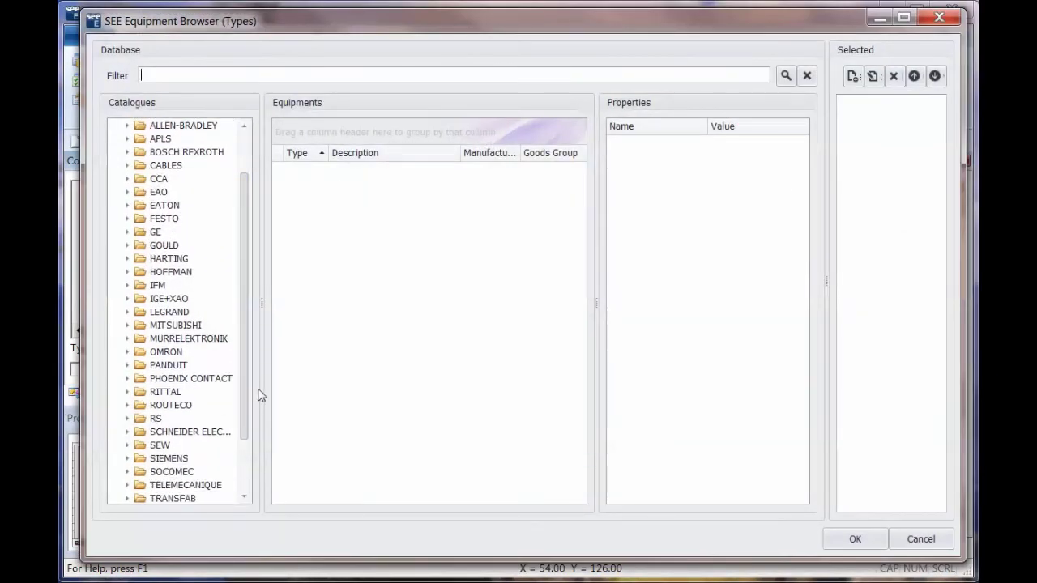
click(128, 393)
click(187, 405)
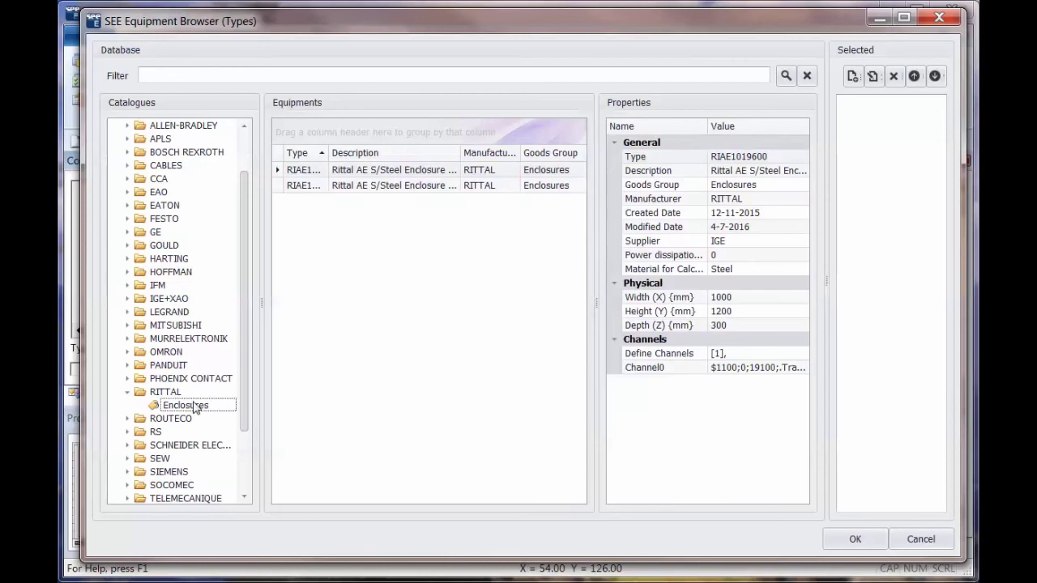
double_click(435, 172)
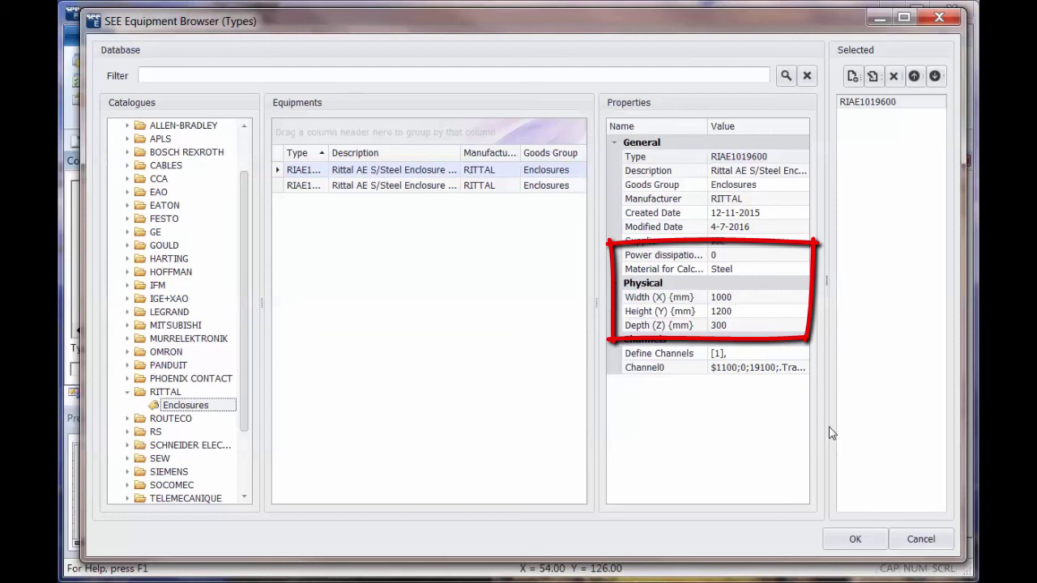
click(855, 538)
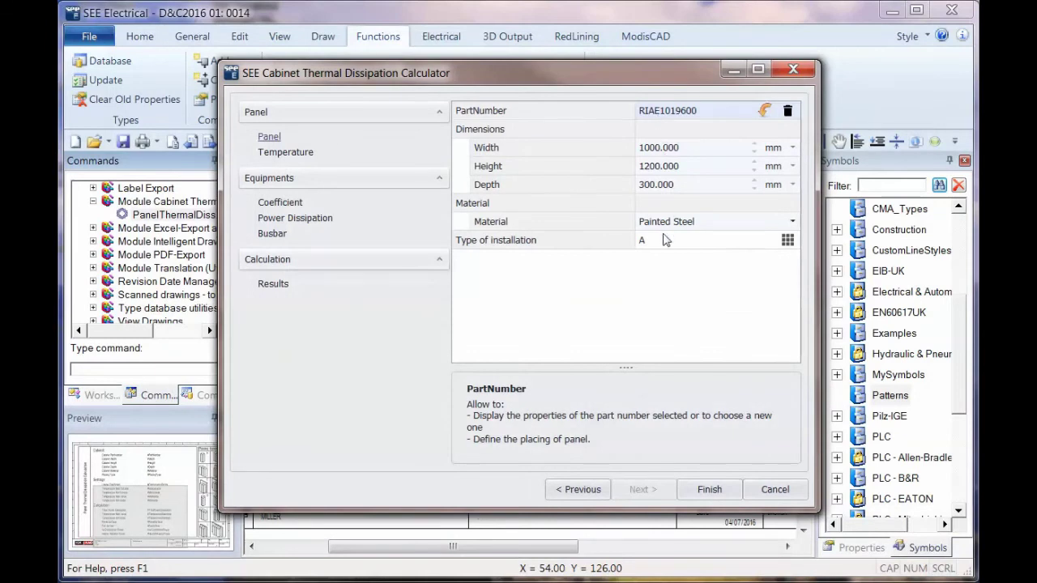
Step: Set the Type of installation to placement D in Enclosure Placing
click(788, 240)
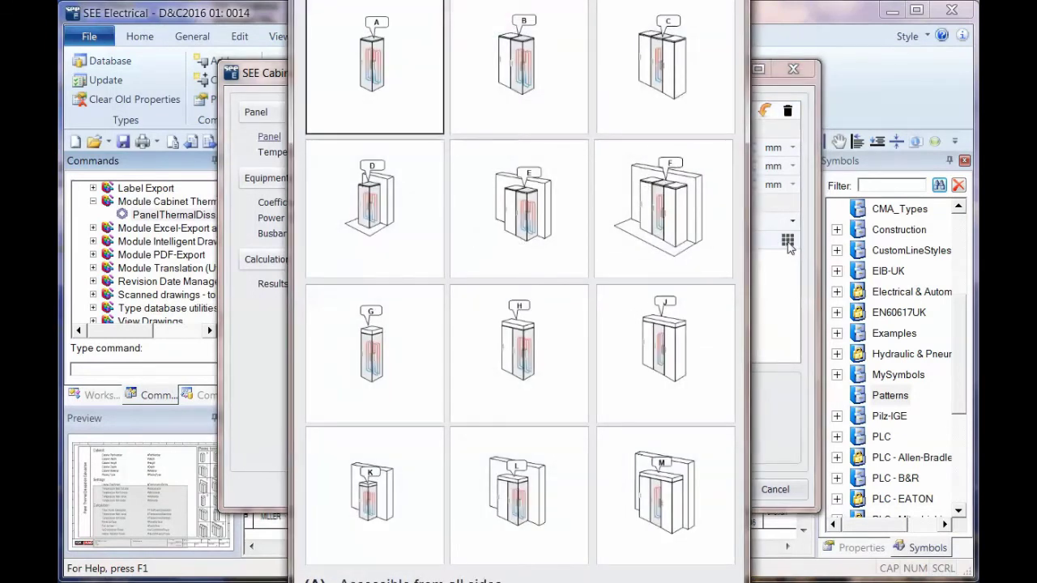
drag(511, 0, 472, 33)
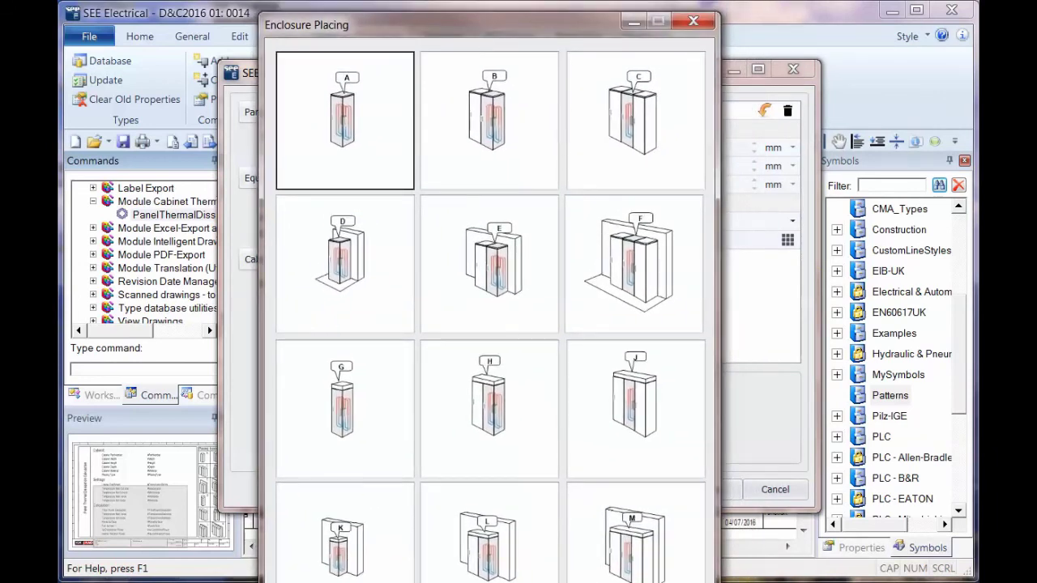
click(344, 258)
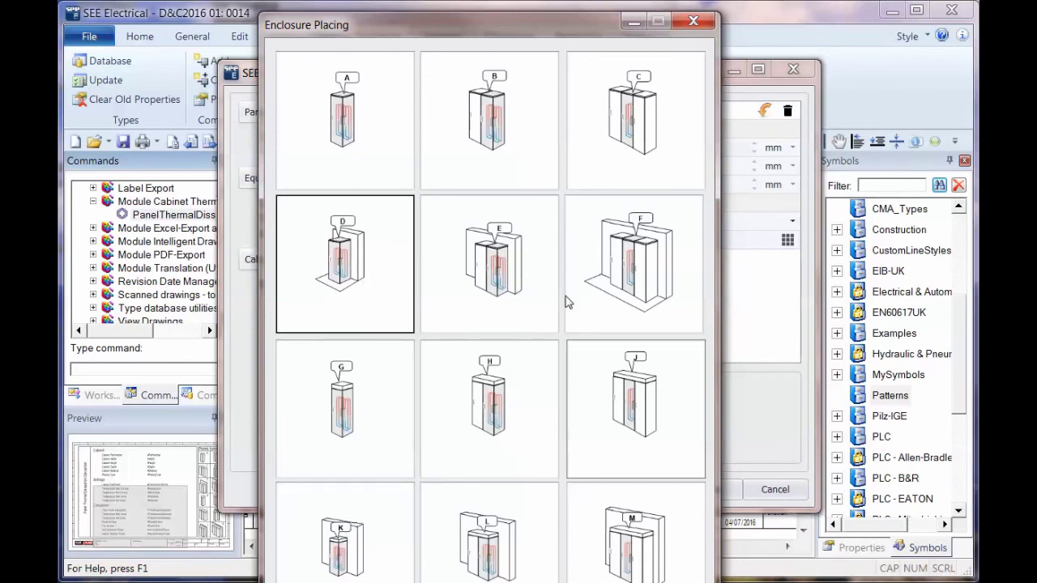
drag(570, 29, 585, 3)
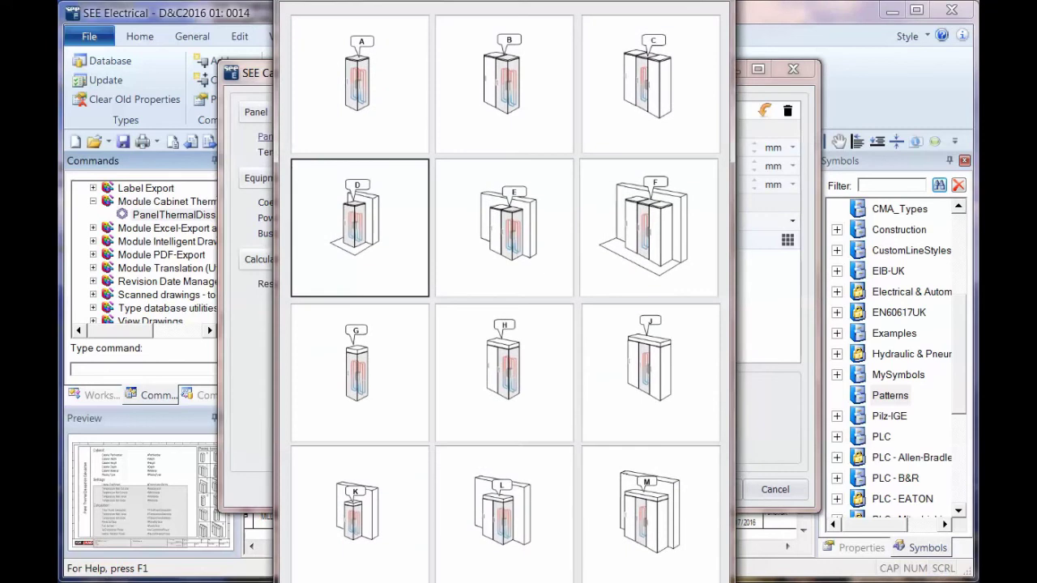
key(Return)
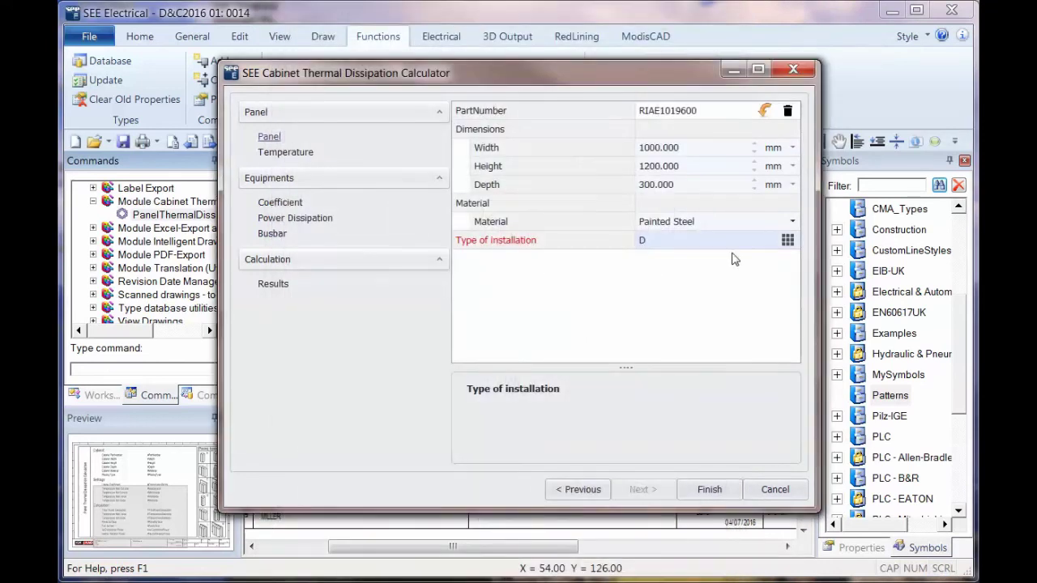
Step: Enter inside minimum 3 °C (maximum 60) and outside temperatures 5–35 °C
click(297, 154)
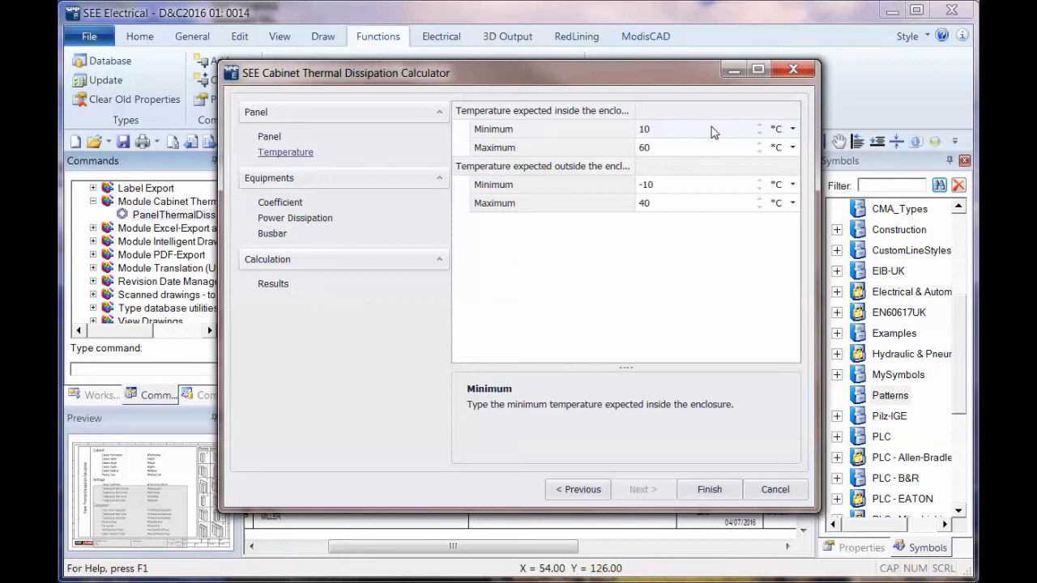
click(664, 128)
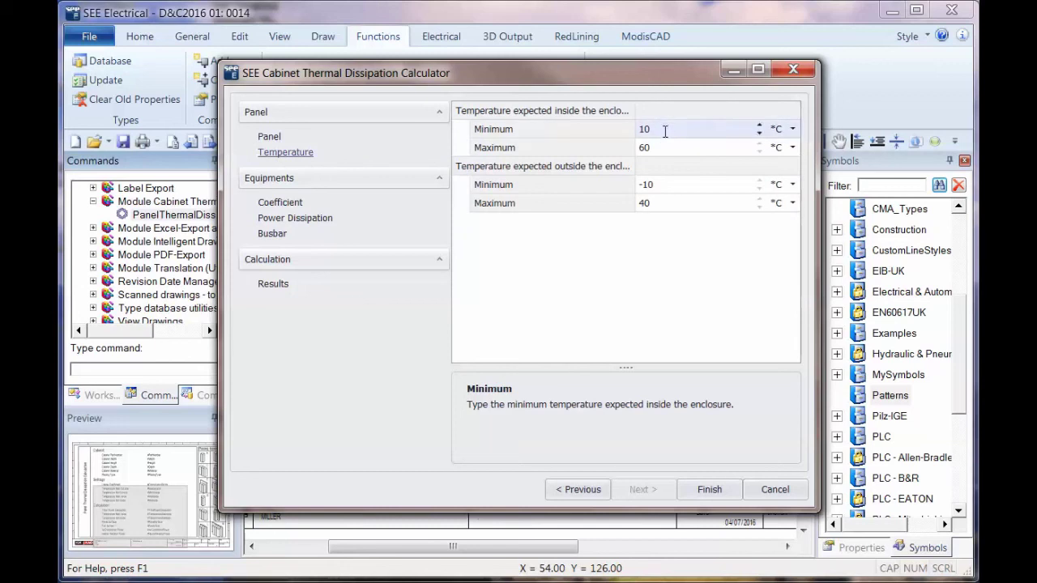
drag(664, 128, 636, 132)
text(3)
click(662, 148)
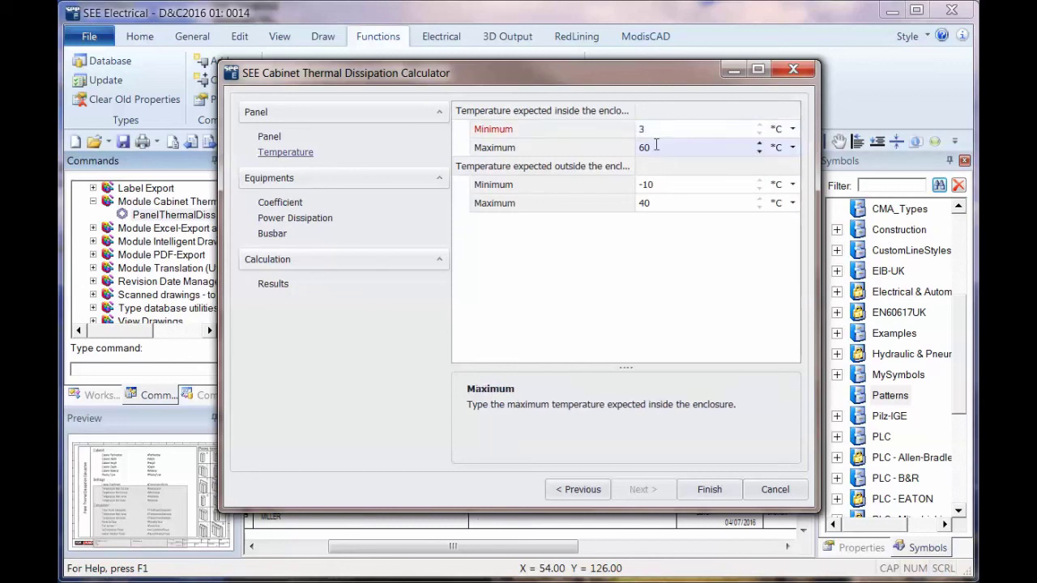
click(662, 186)
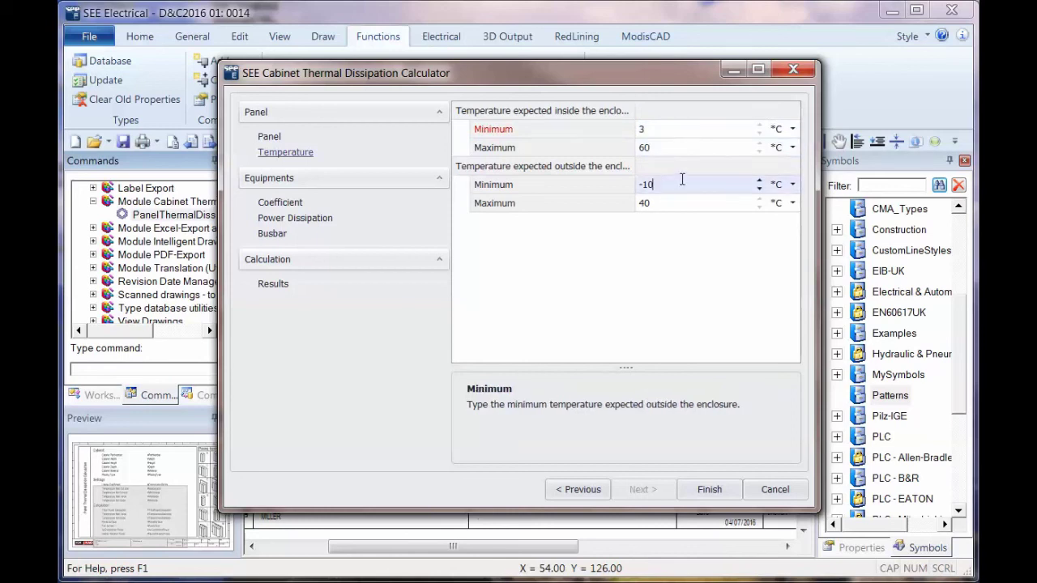
drag(681, 184, 629, 195)
text(5)
click(653, 205)
drag(655, 203, 629, 206)
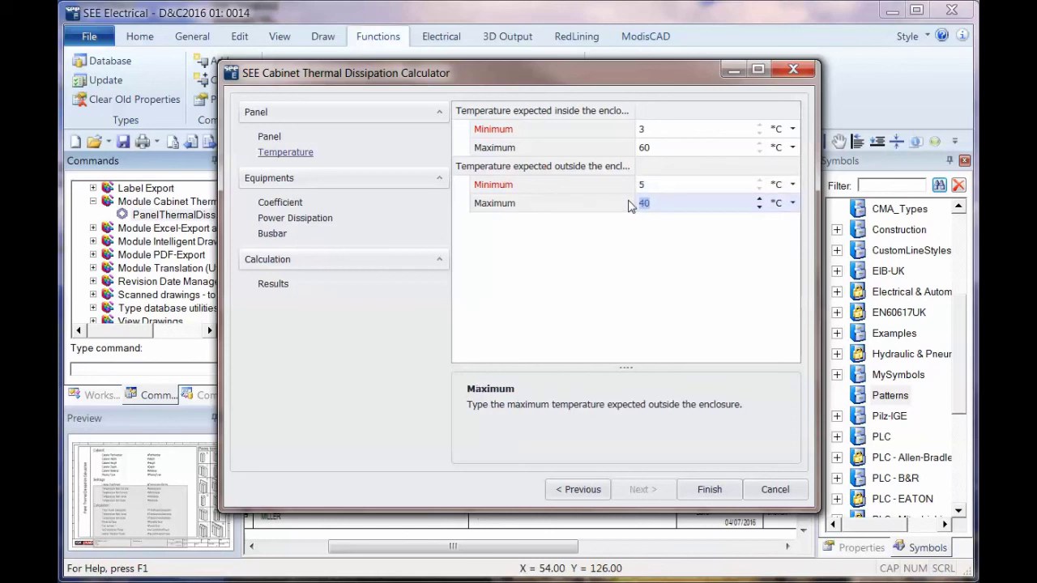
text(35)
Step: Keep the 80% working coefficient and enter 120 W as the busbar power dissipation
click(295, 205)
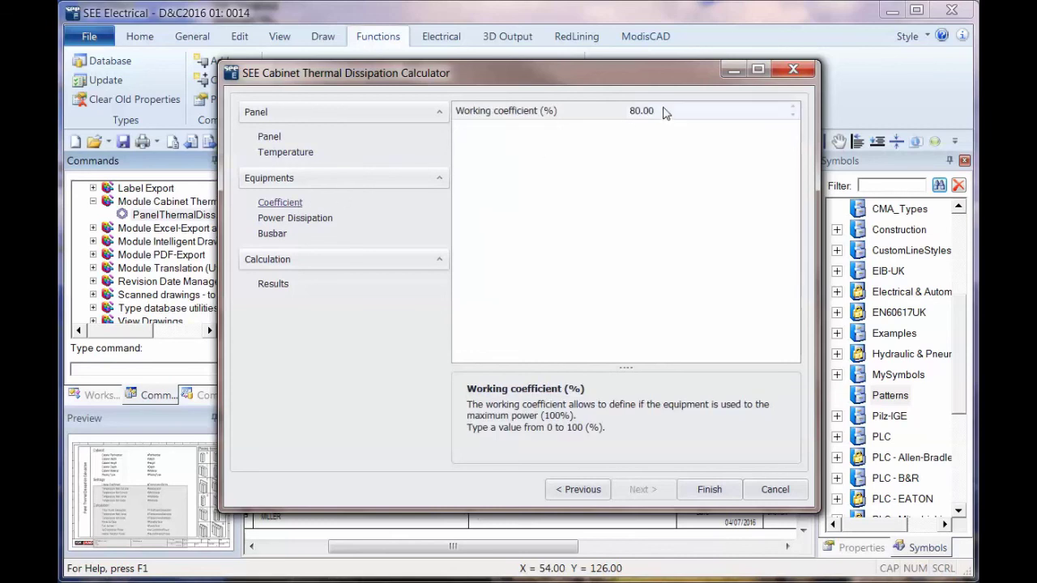
click(666, 111)
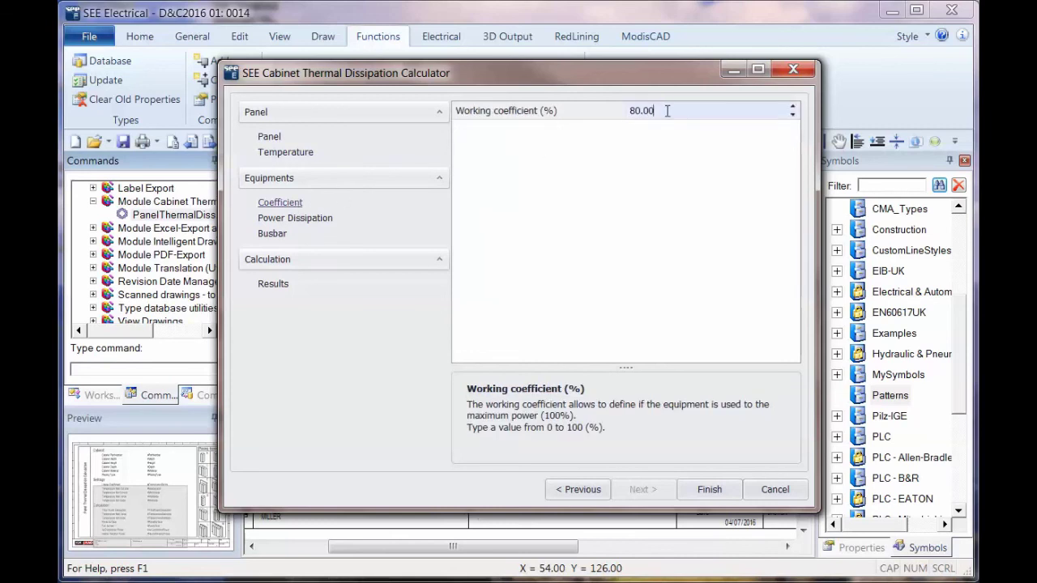
click(305, 219)
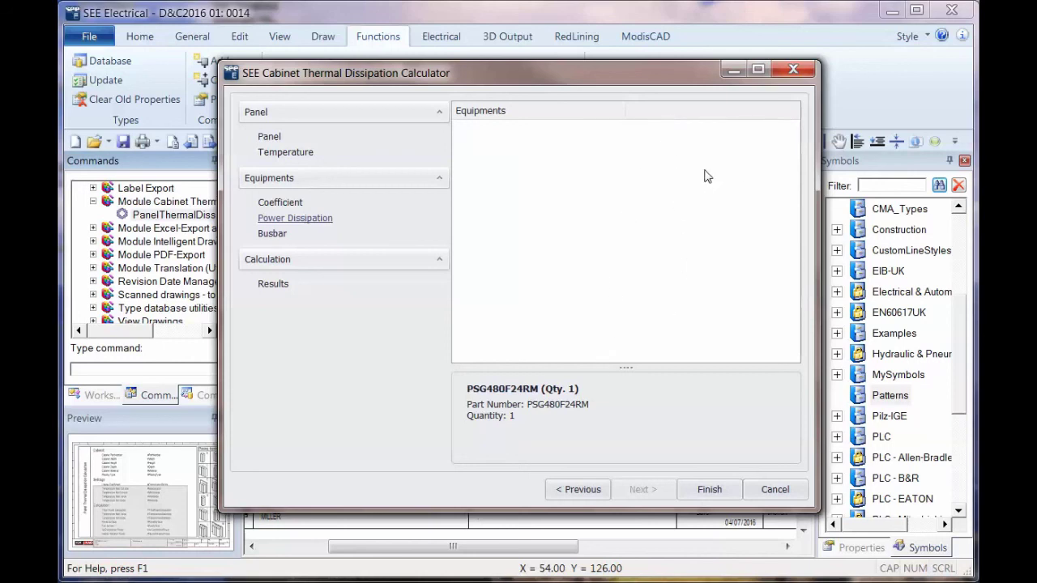
click(272, 235)
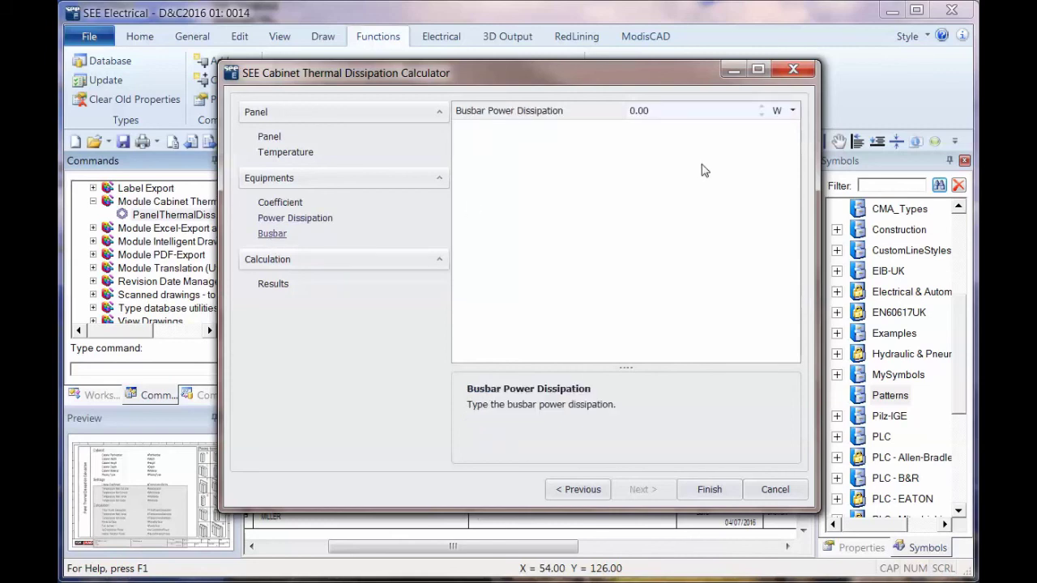
click(638, 113)
double_click(638, 111)
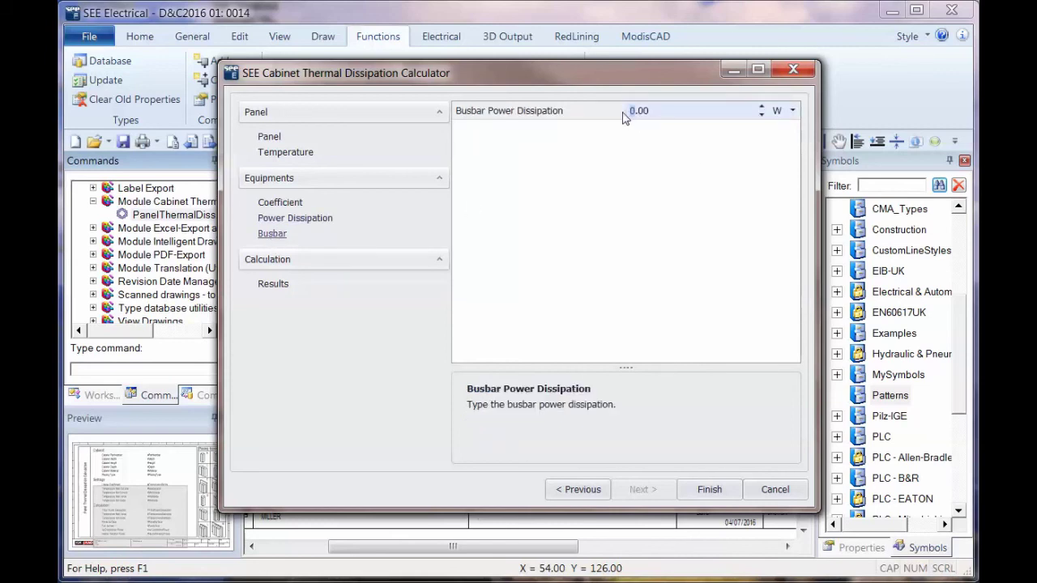
text(120)
Step: Review the results report showing no cooling or heater needed, then place it on page 0014
click(274, 285)
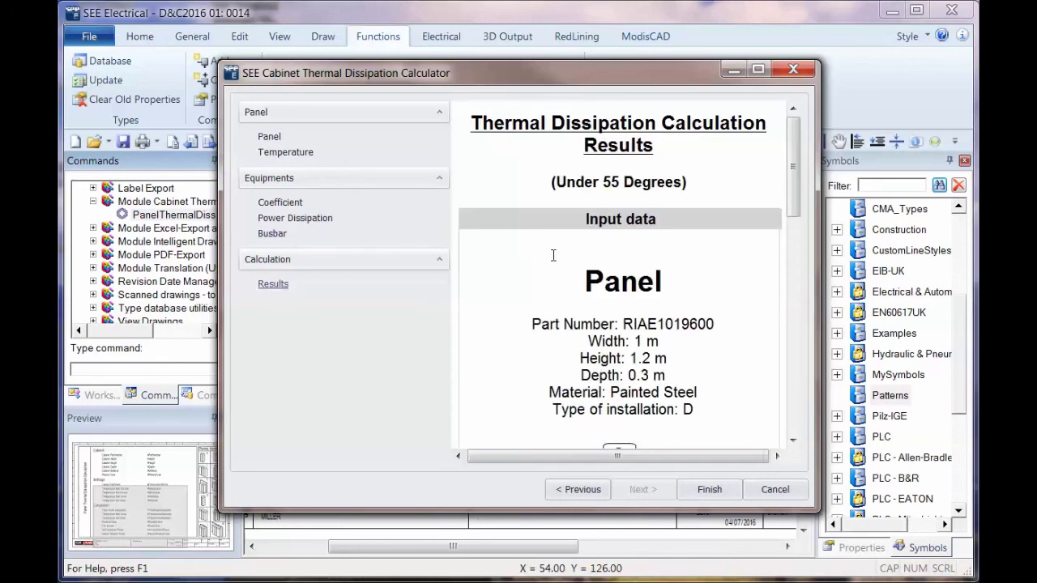
drag(796, 145, 802, 360)
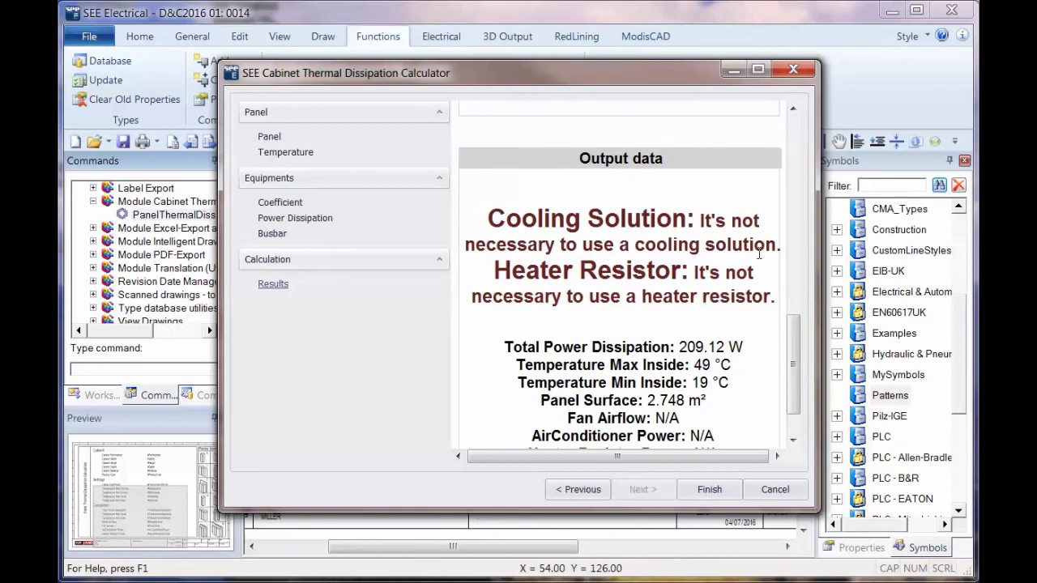
drag(795, 343, 794, 386)
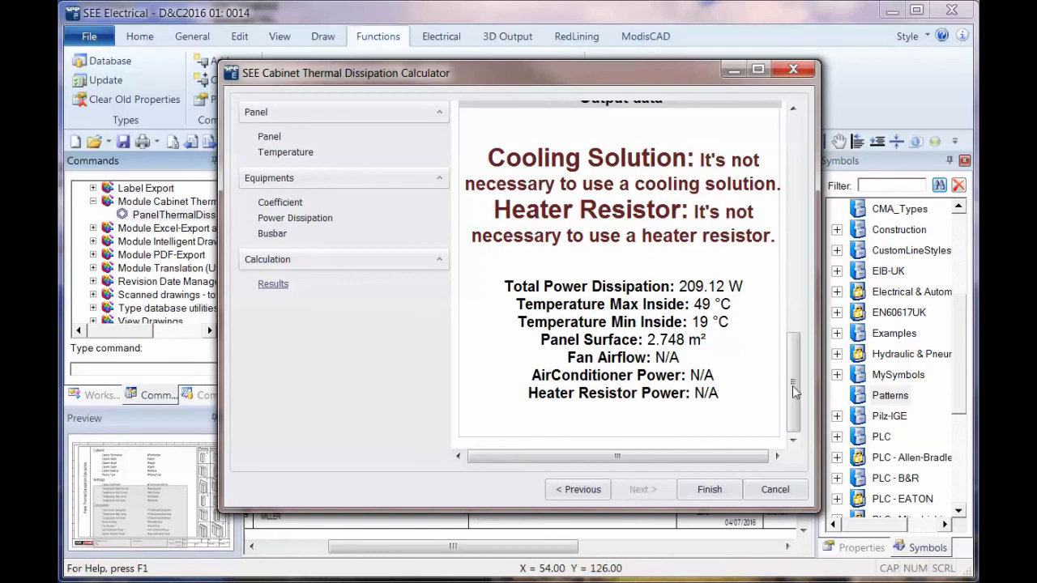
click(718, 493)
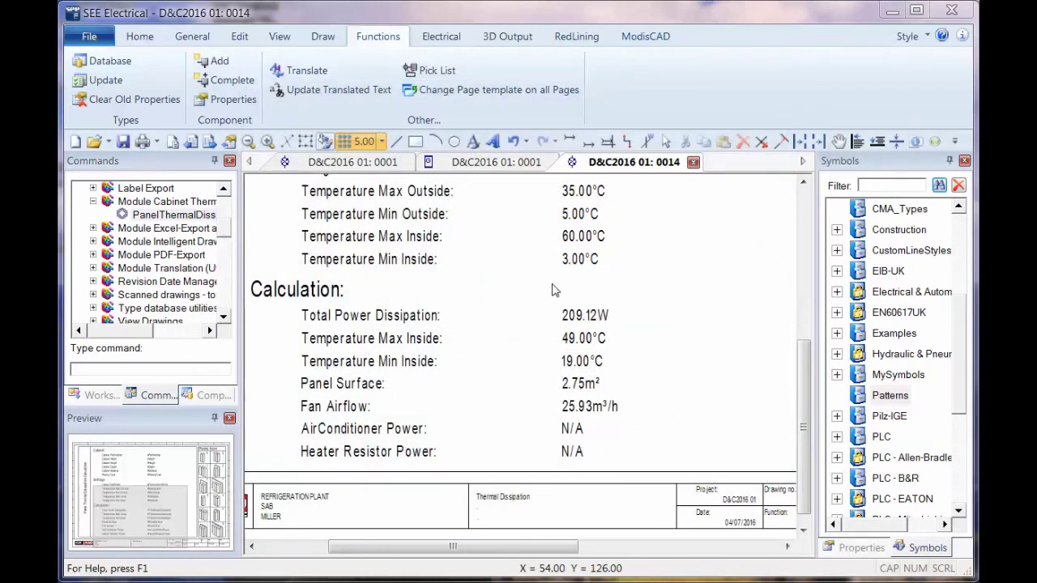
Step: Relaunch PanelThermalDissipation and advance past Configurations and Equipments to the Panel page
drag(803, 398, 828, 272)
scroll(527, 324, down, 3)
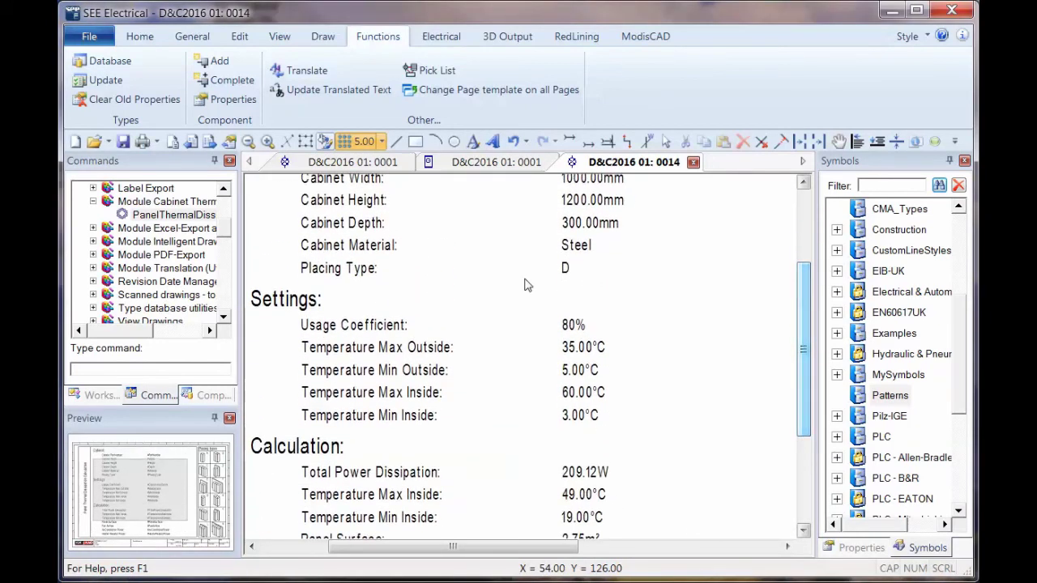
click(197, 215)
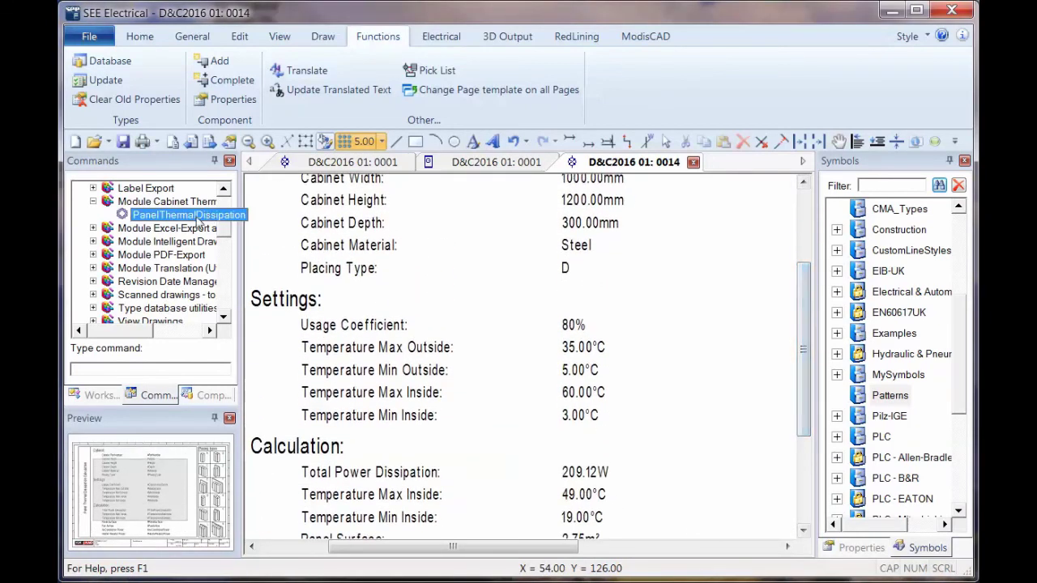
double_click(170, 217)
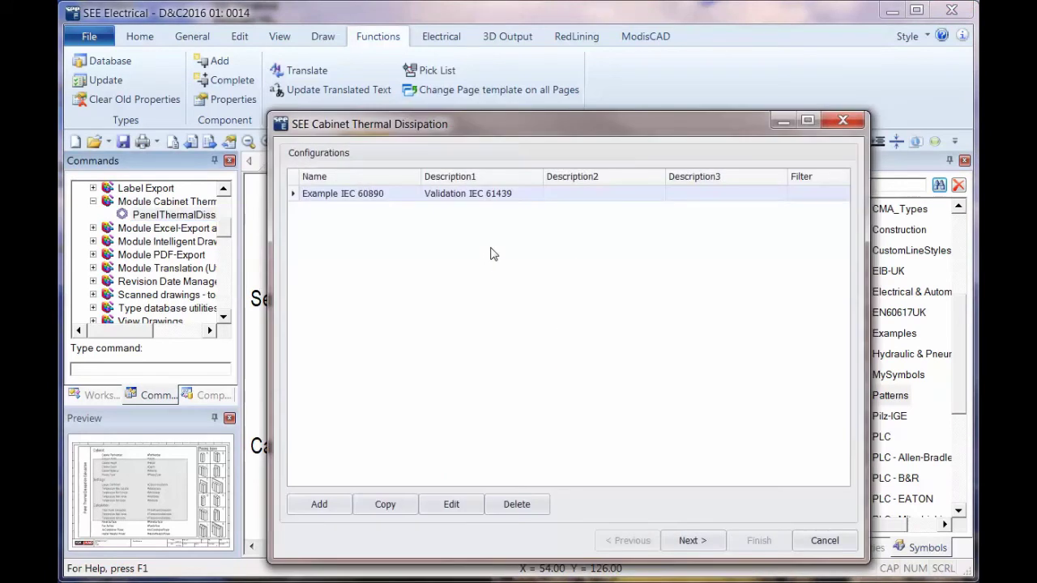
click(698, 543)
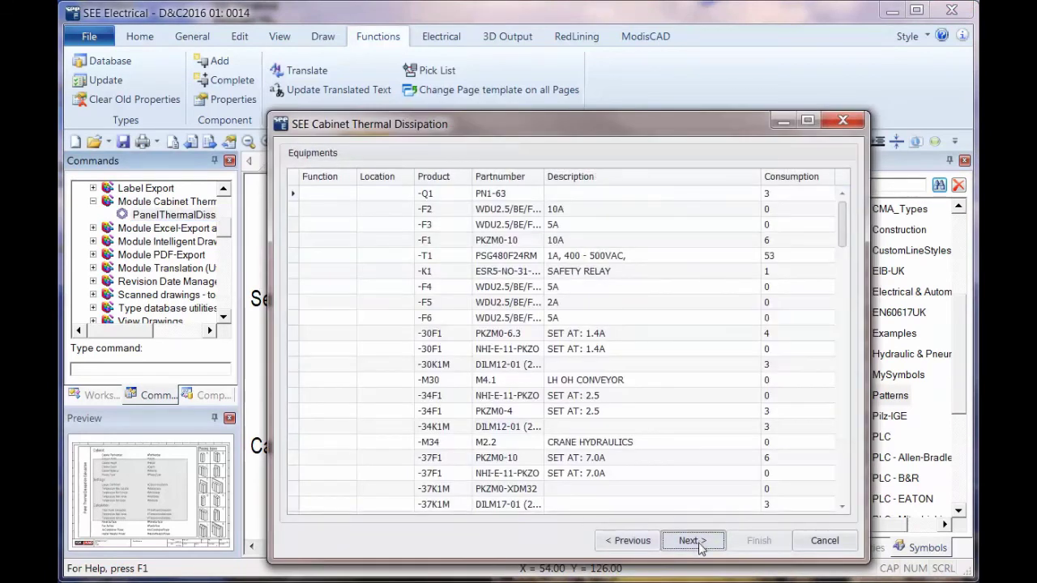
click(694, 547)
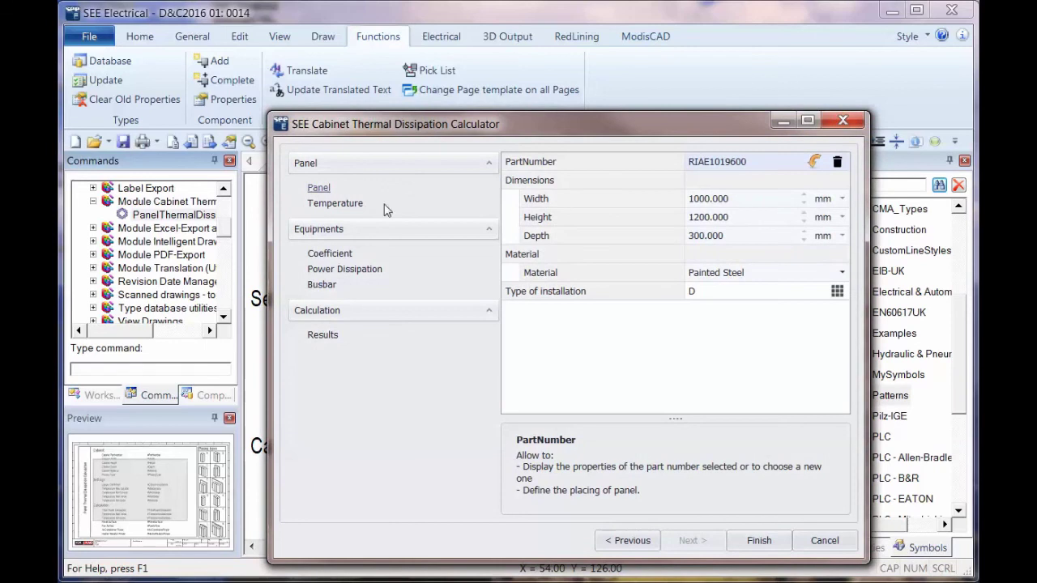
Step: Enter inside minimum 10 and maximum 55 °C, outside minimum -10 and maximum 60 °C
click(320, 206)
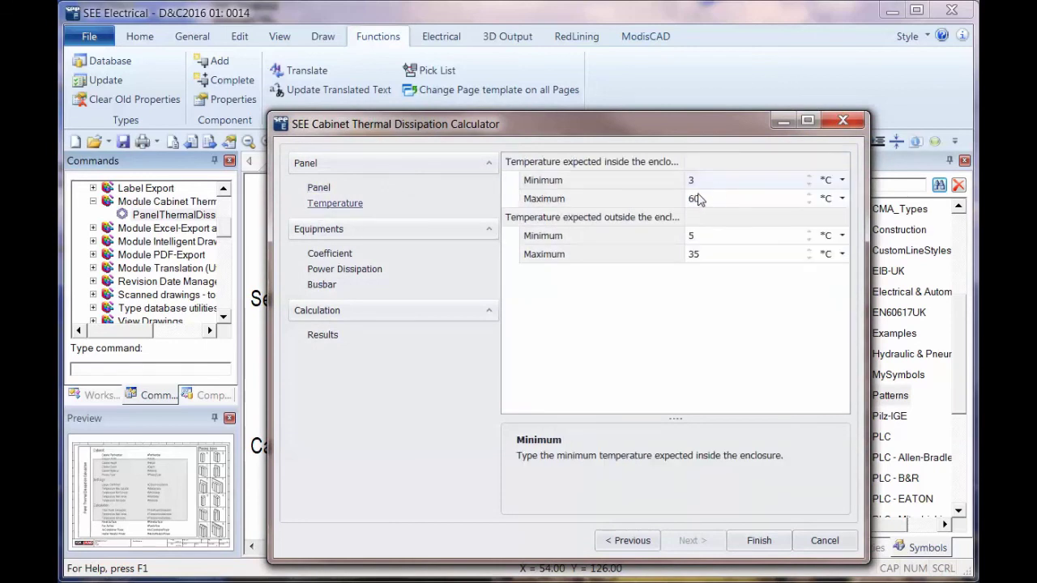
click(709, 236)
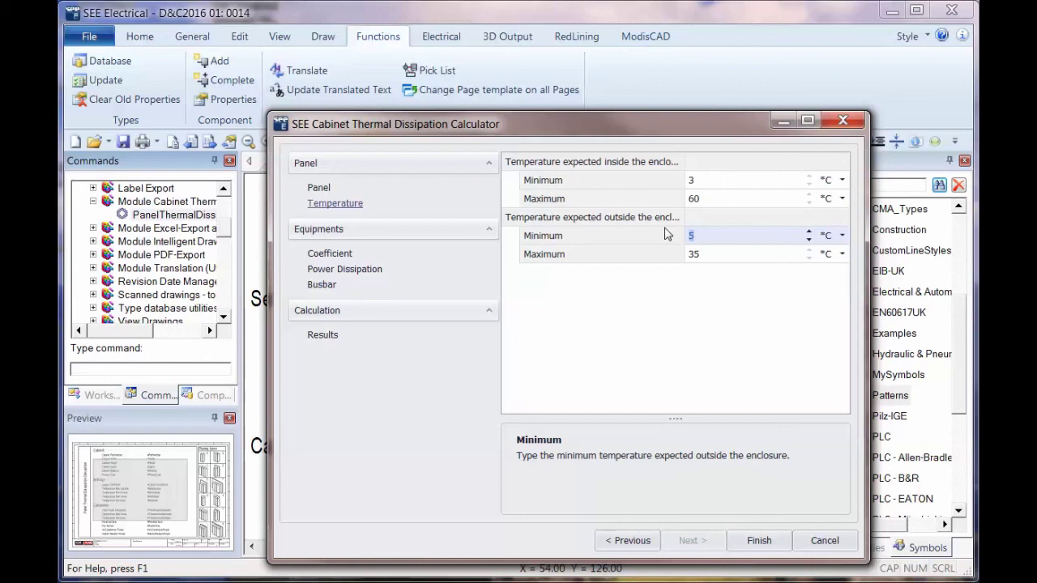
text(-10)
click(691, 180)
text(1)
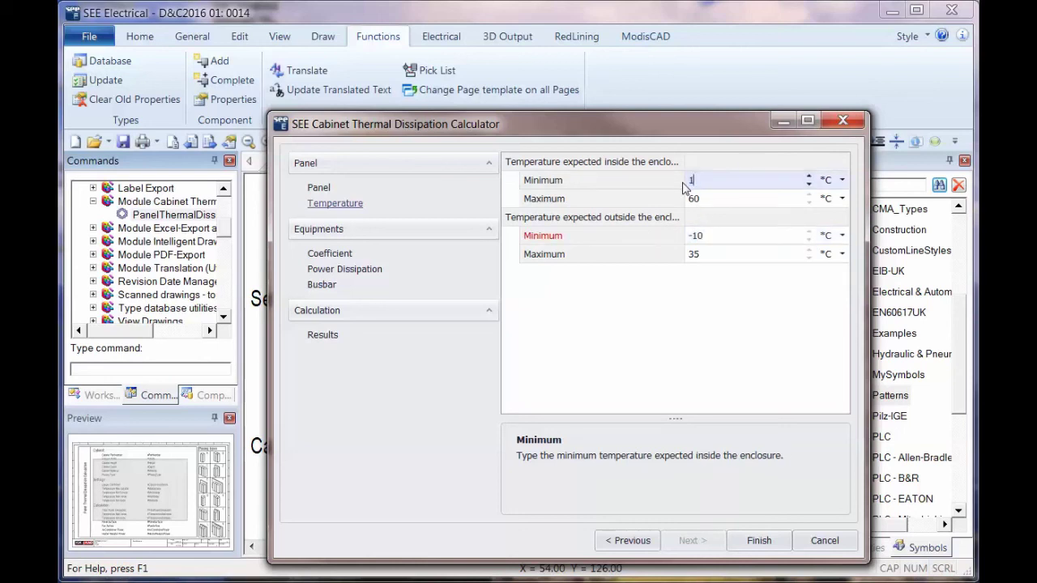
text(0)
click(702, 254)
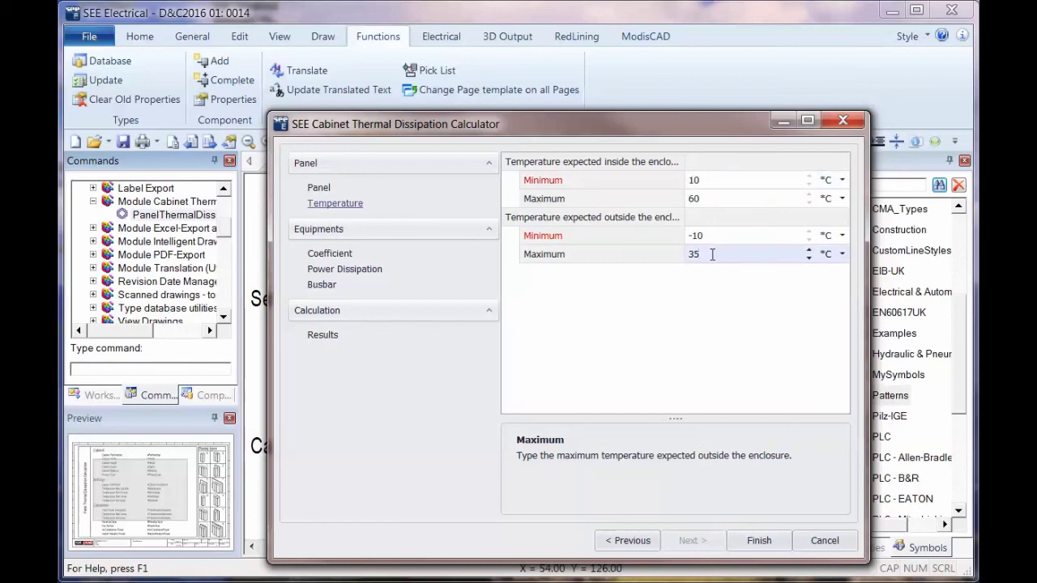
drag(712, 255, 684, 258)
text(60)
click(699, 203)
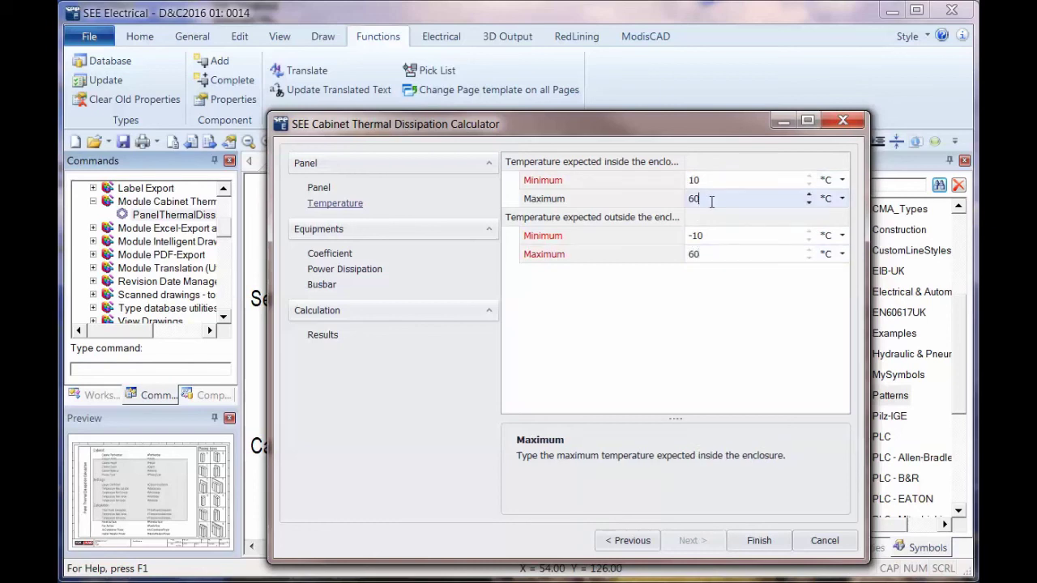
drag(699, 203, 684, 209)
text(55)
Step: Recalculate, review cooling 284.69 W and heater 302.28 W, and finish to update page 0014
click(329, 341)
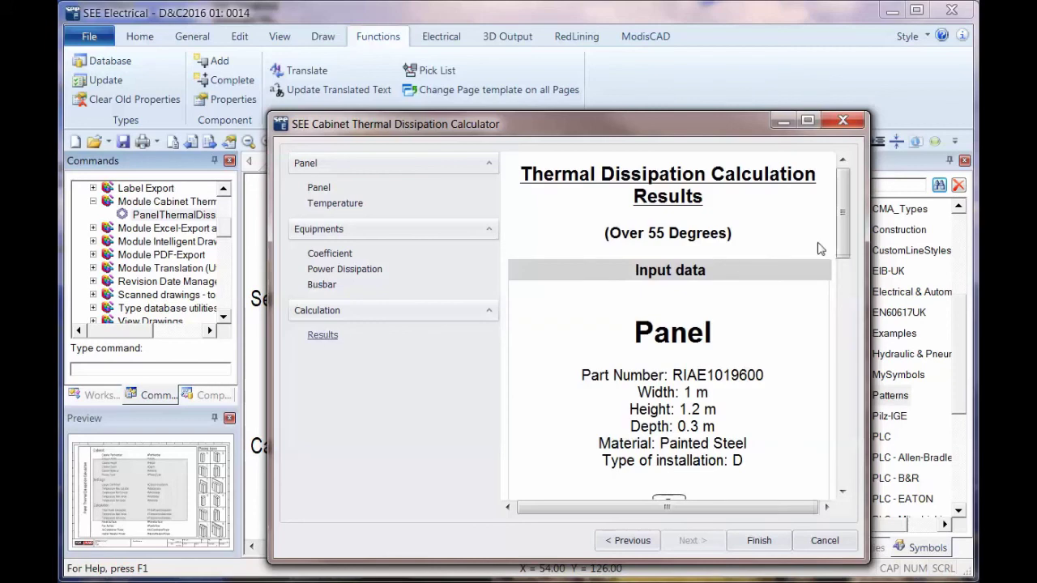
drag(843, 209, 825, 393)
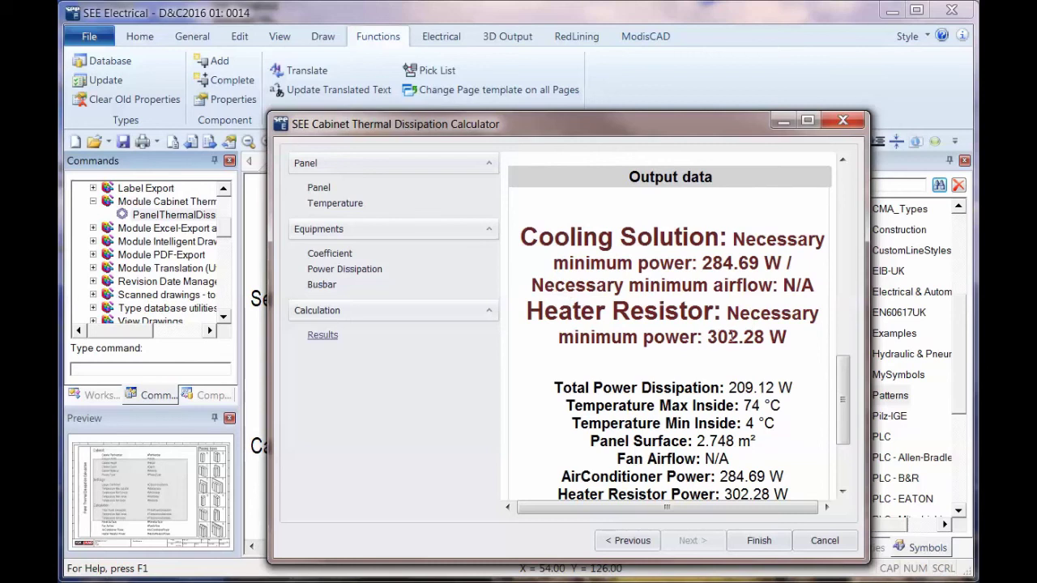
drag(845, 373, 843, 421)
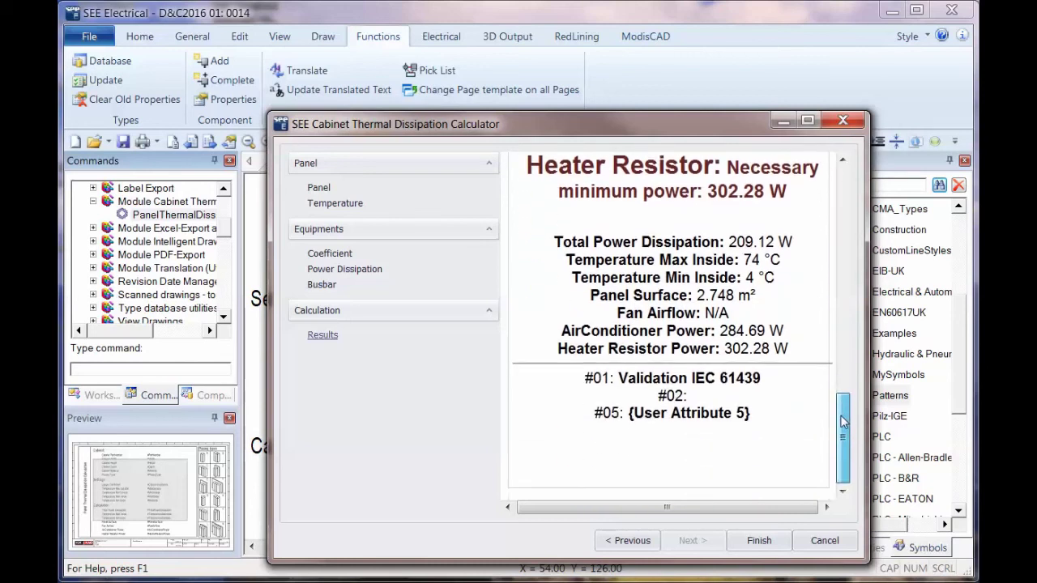
click(760, 540)
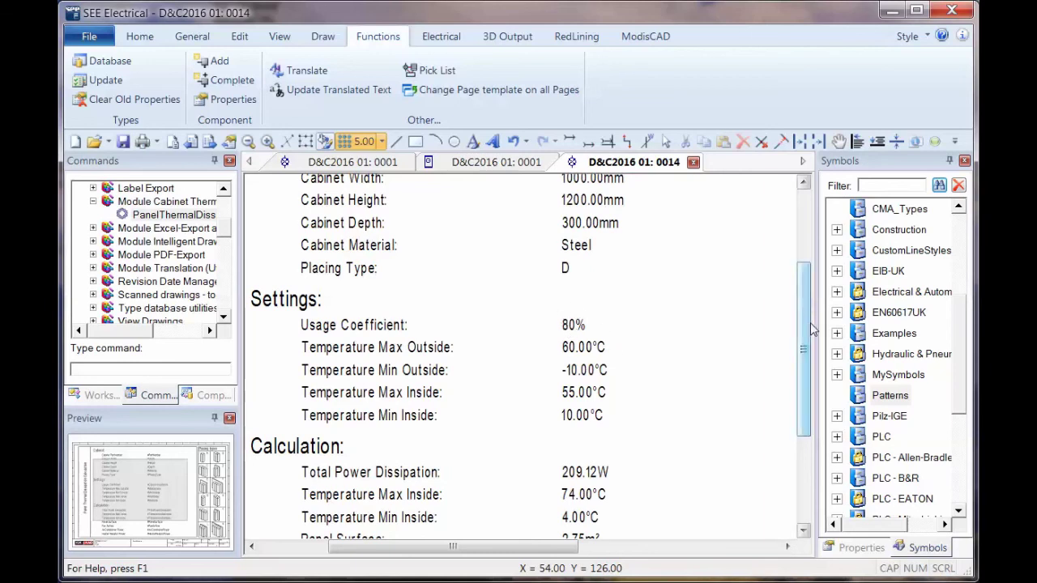
Step: Scroll down the report and fit the entire page 0014 in the window
drag(802, 318, 789, 392)
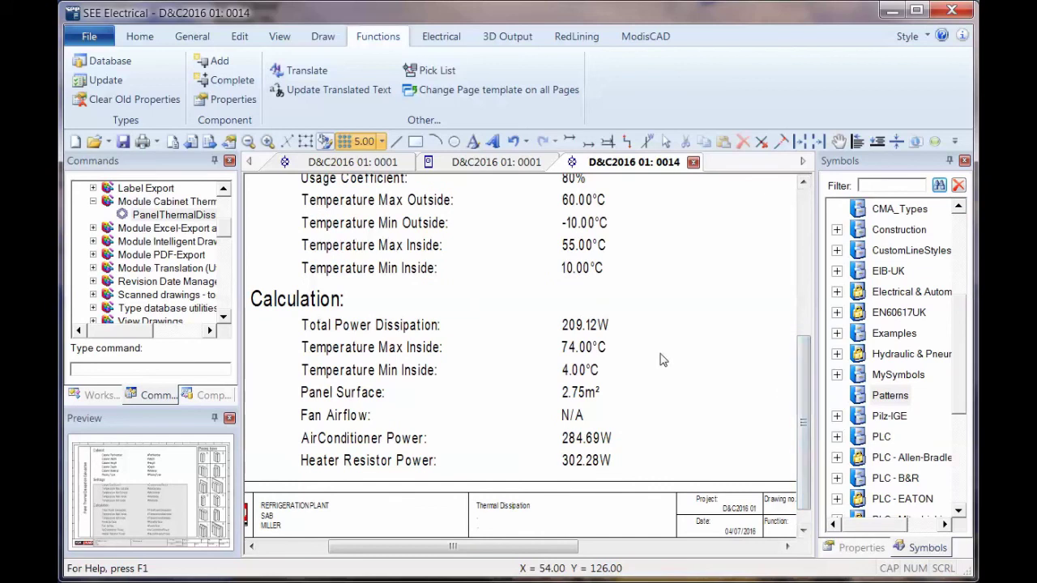
key(Home)
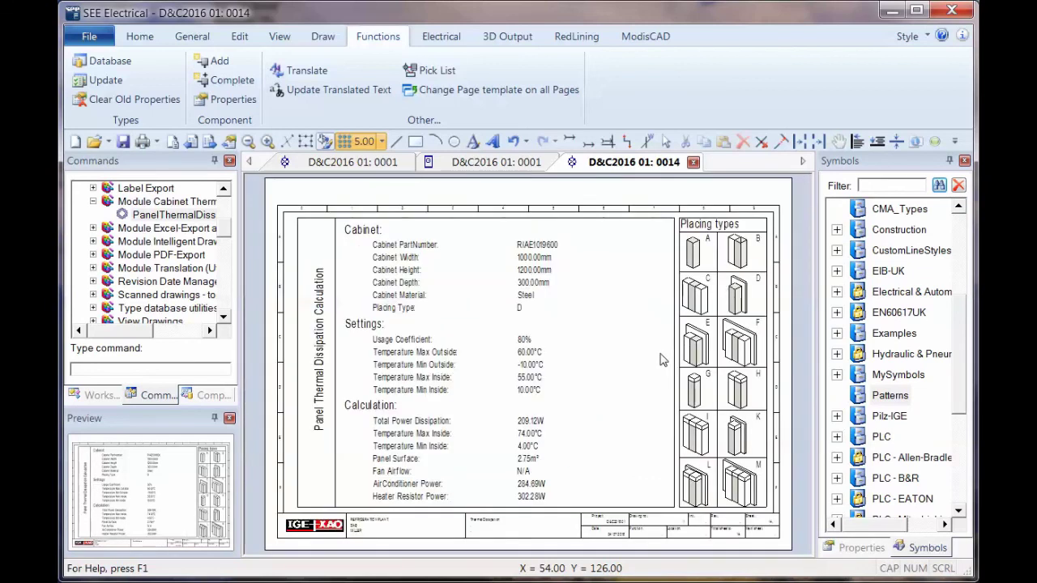